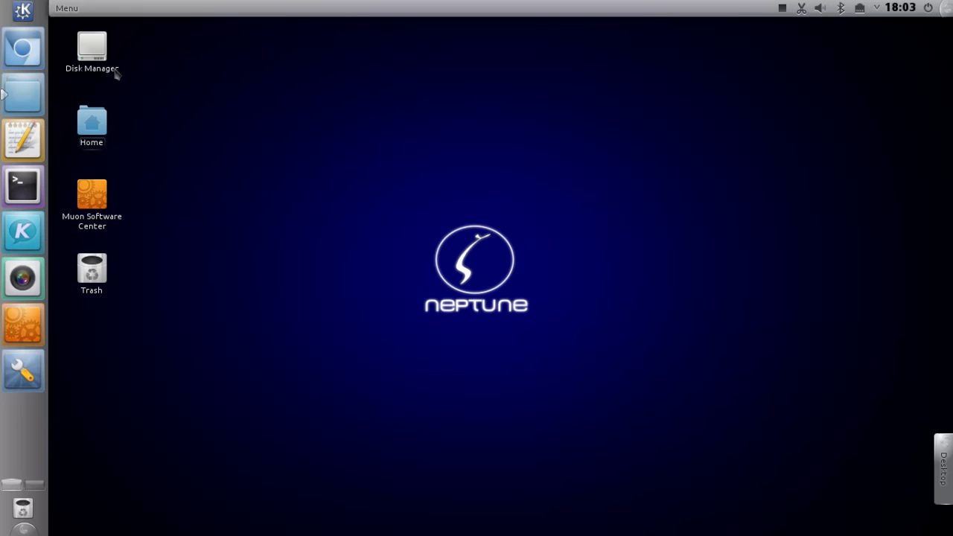
Step: Search Chromium for 'ubuntu 12.10 wallpaper' and open the first image result
{"action": "left_click", "coordinate": [22, 49]}
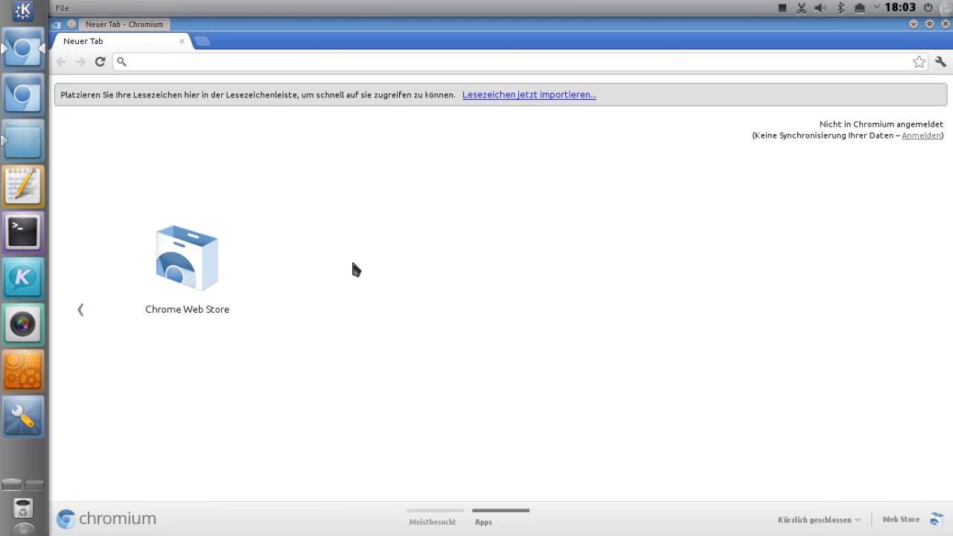
{"action": "type", "text": "ubuntu"}
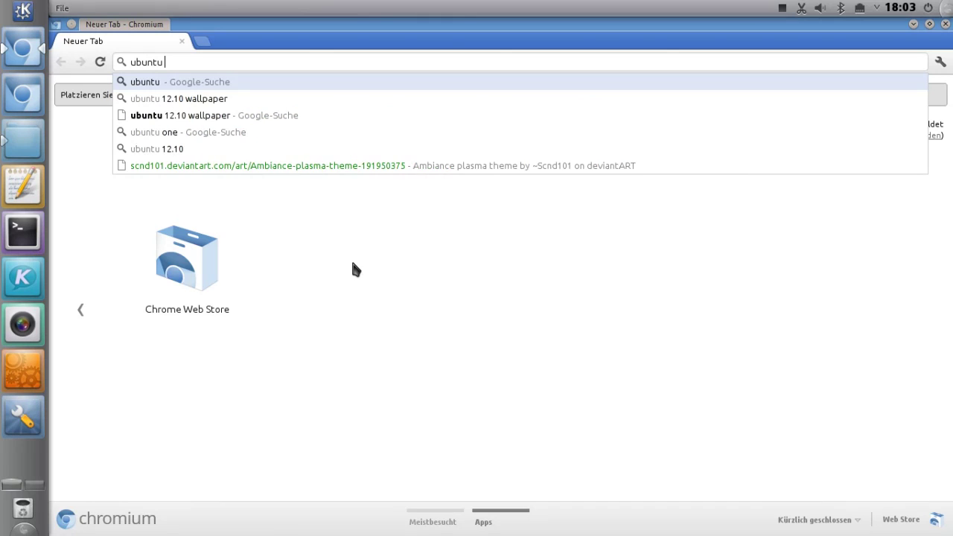
{"action": "key", "text": "Down"}
{"action": "key", "text": "Return"}
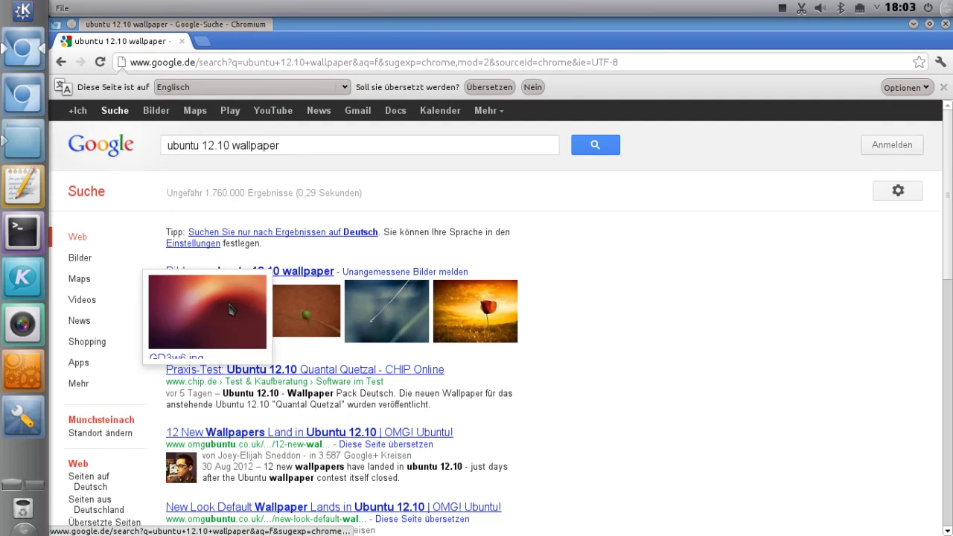
{"action": "left_click", "coordinate": [230, 308]}
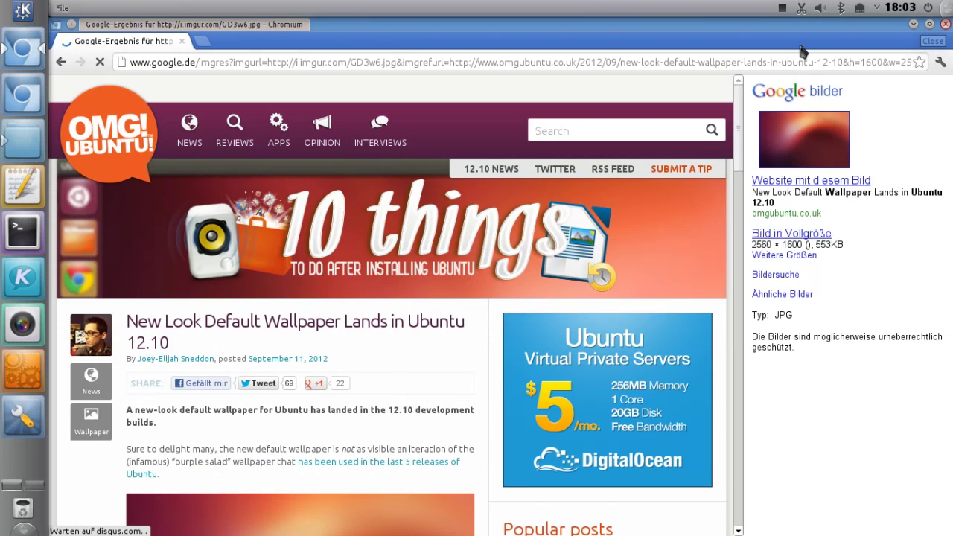
Step: Set the downloaded GD3w6.jpg from Downloads as the desktop wallpaper
{"action": "left_click", "coordinate": [946, 25]}
{"action": "left_click", "coordinate": [23, 95]}
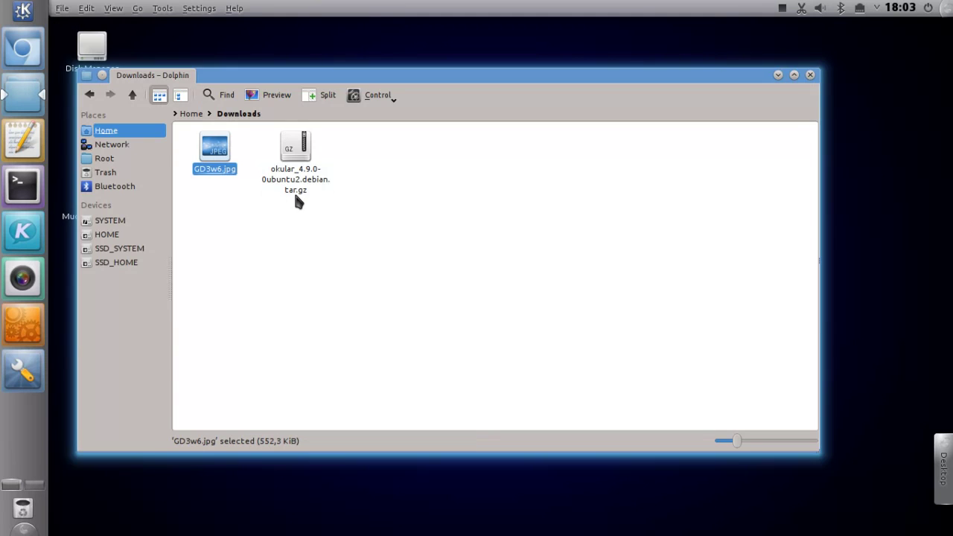
{"action": "left_click_drag", "start_coordinate": [222, 174], "coordinate": [529, 503]}
{"action": "left_click", "coordinate": [559, 470]}
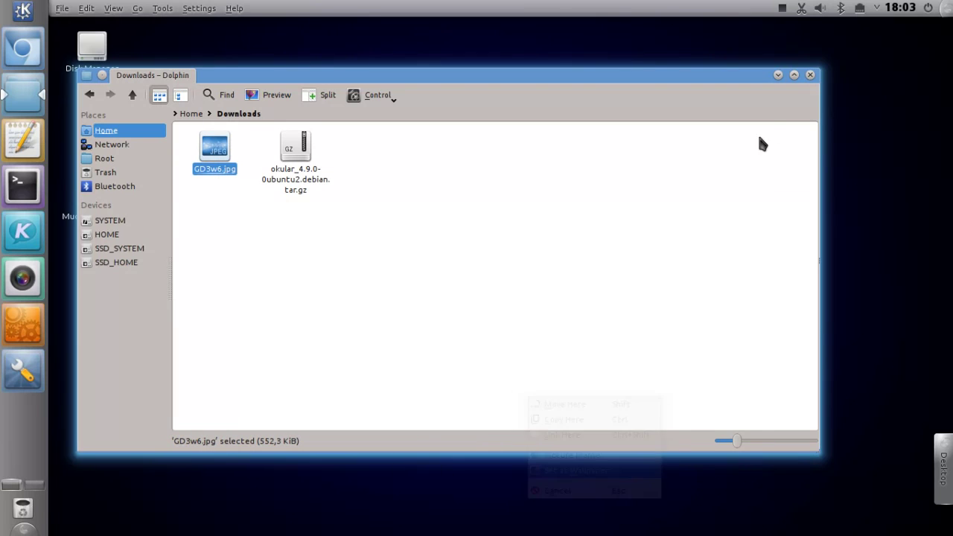
Step: Set the GD3w6 wallpaper positioning to Scaled & Cropped and apply it
{"action": "key", "text": "ctrl+q"}
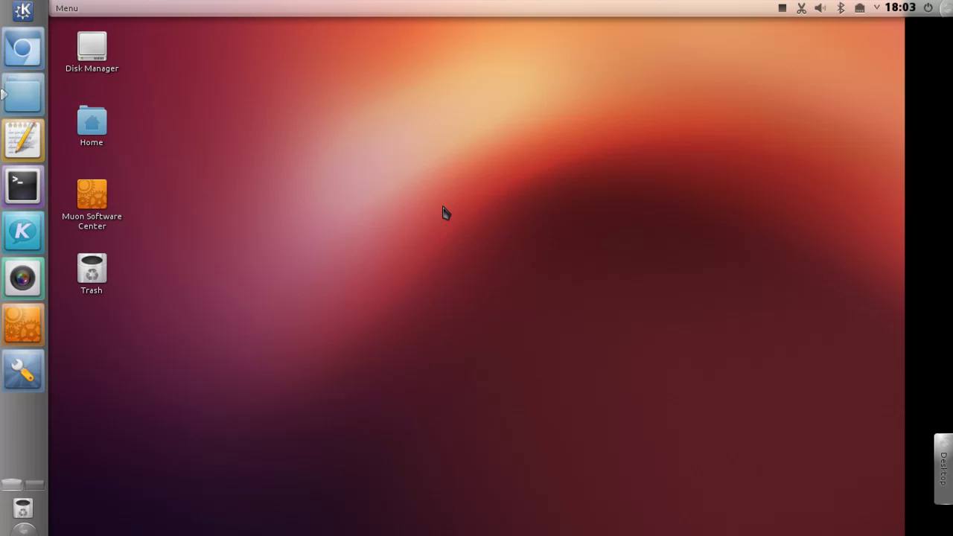
{"action": "right_click", "coordinate": [445, 209]}
{"action": "left_click", "coordinate": [516, 438]}
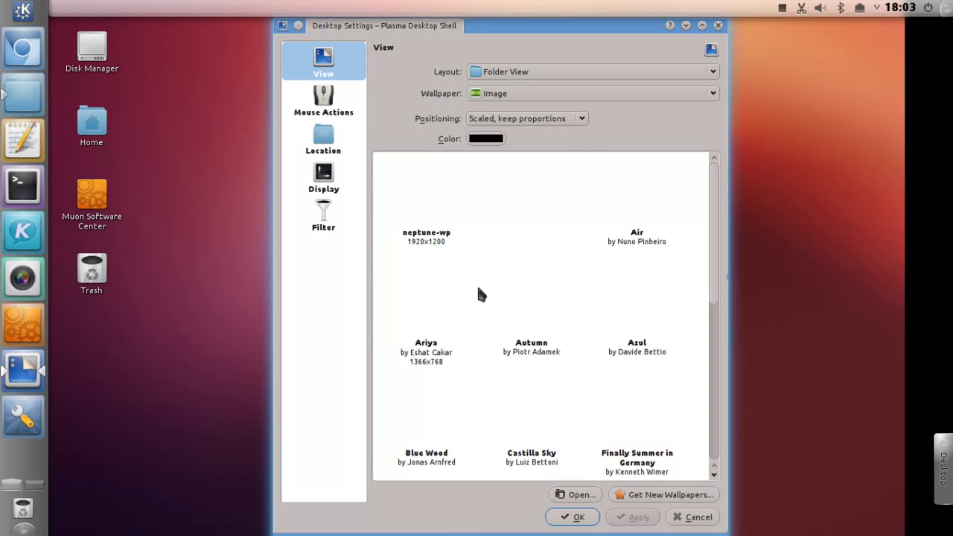
{"action": "left_click", "coordinate": [523, 121]}
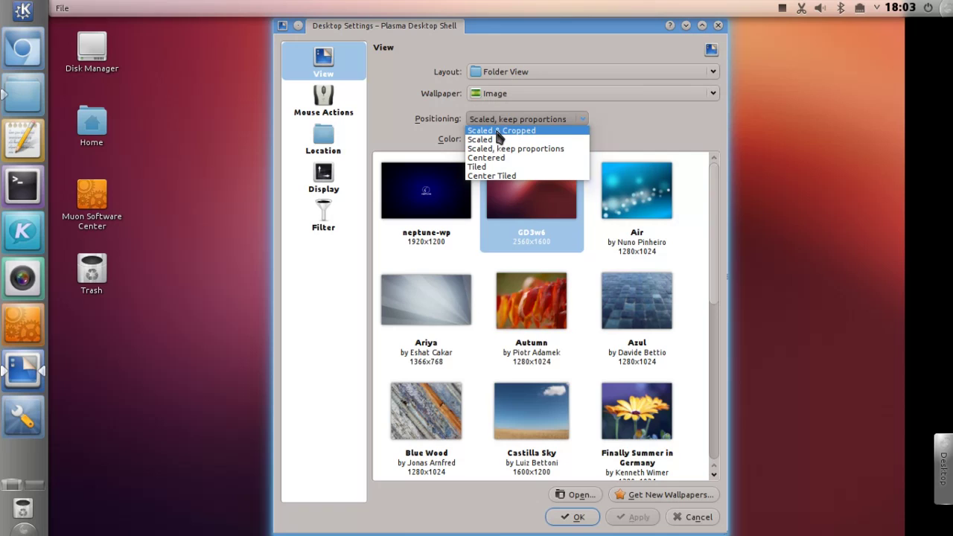
{"action": "left_click", "coordinate": [497, 131]}
{"action": "left_click", "coordinate": [638, 516]}
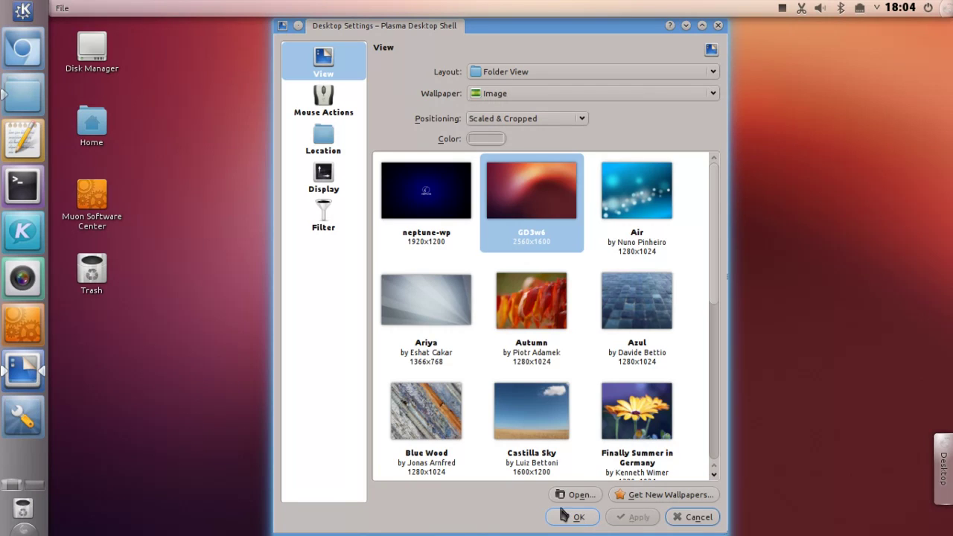
Step: Keep the desktop layout as Folder View and close Desktop Settings
{"action": "left_click", "coordinate": [513, 75]}
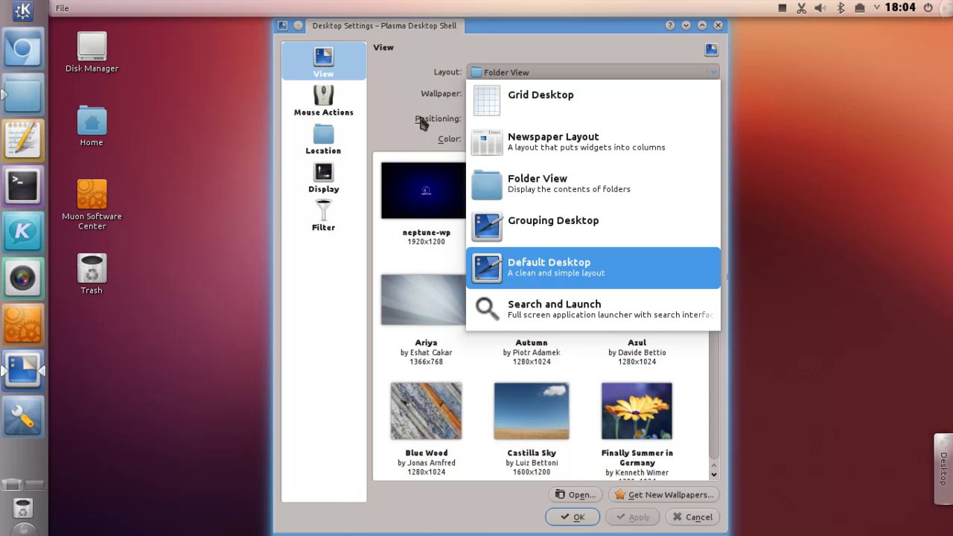
{"action": "left_click", "coordinate": [370, 100]}
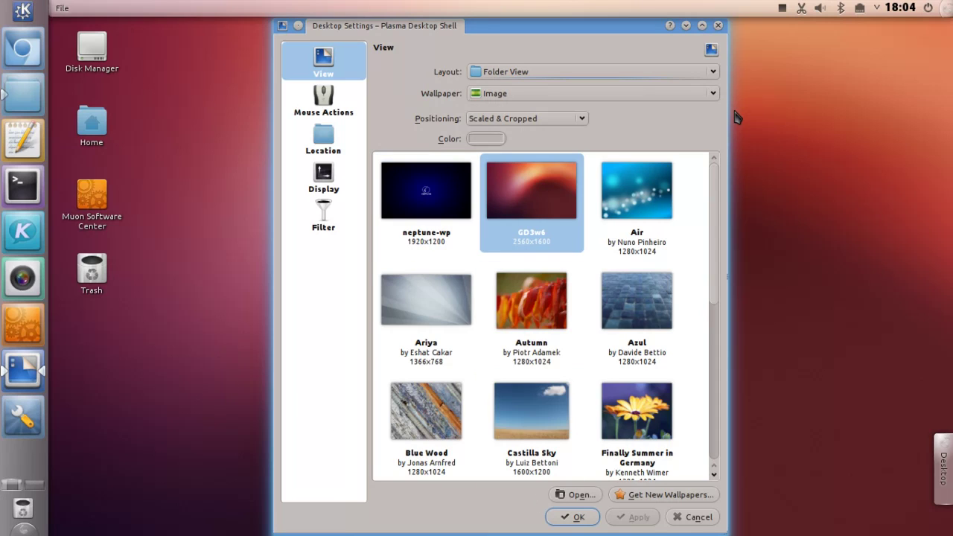
{"action": "left_click", "coordinate": [718, 26]}
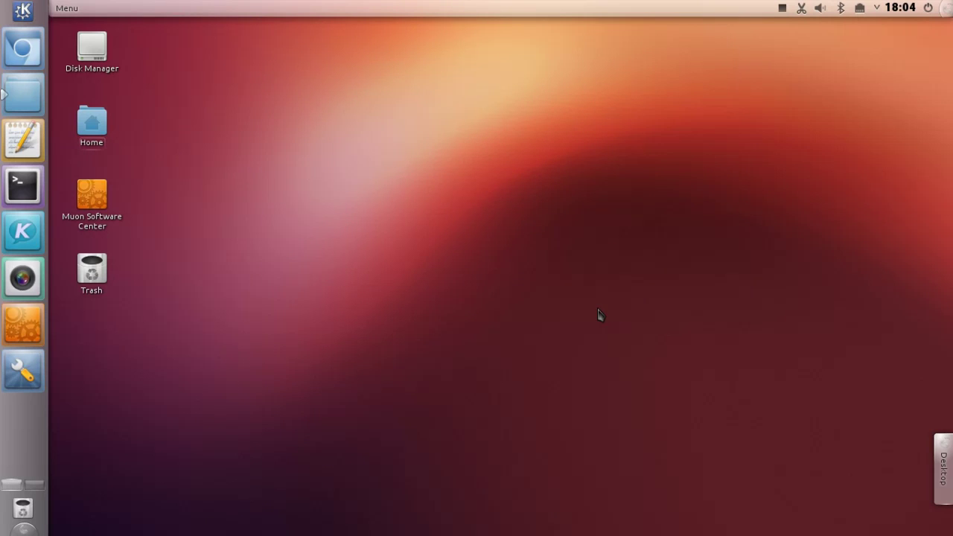
Step: Open System Settings on the Application Appearance Icons page
{"action": "left_click", "coordinate": [36, 378]}
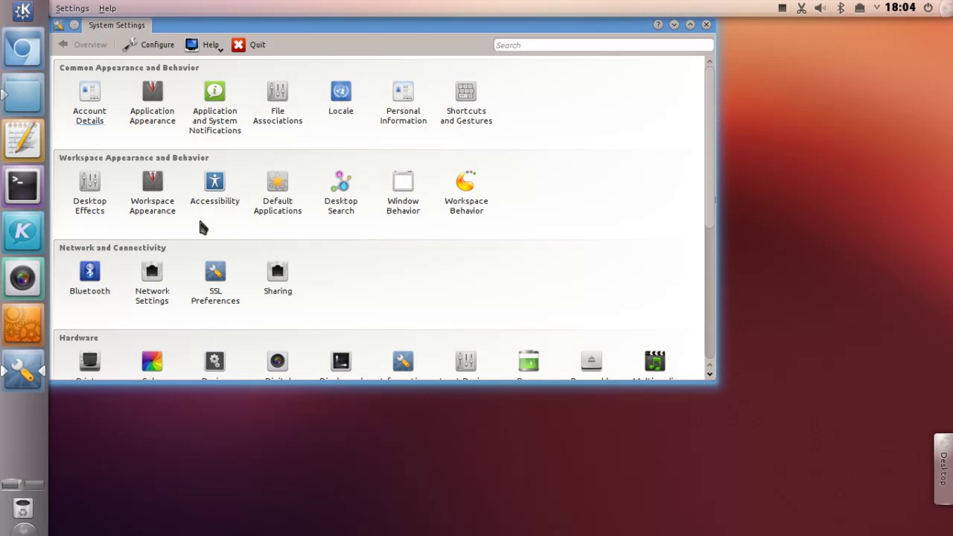
{"action": "left_click", "coordinate": [162, 142]}
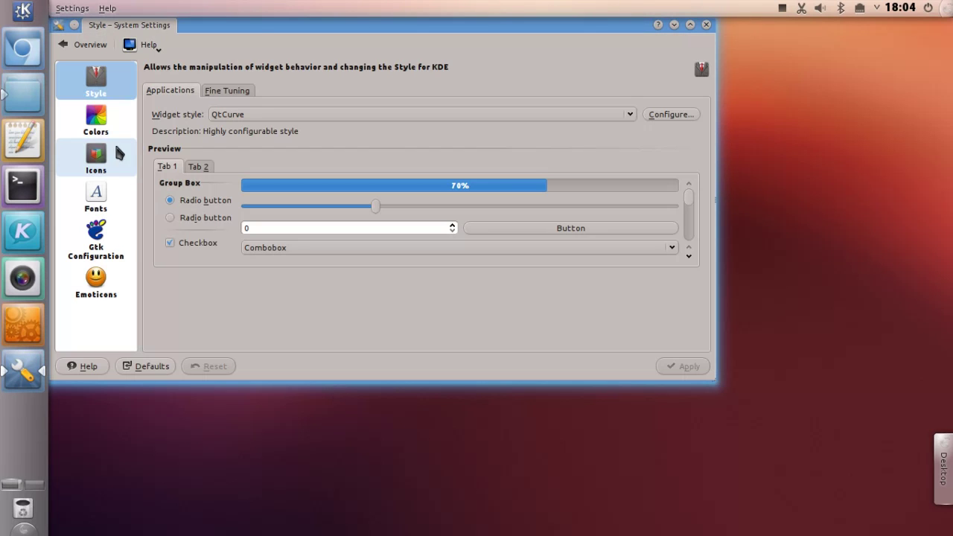
{"action": "left_click", "coordinate": [113, 168]}
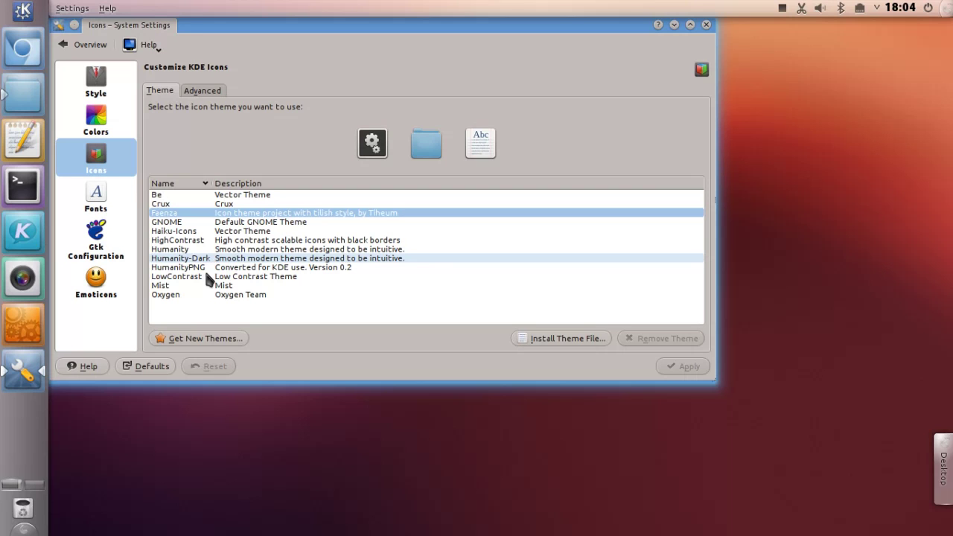
Step: Search the downloadable icon themes for 'humanity'
{"action": "left_click", "coordinate": [219, 339]}
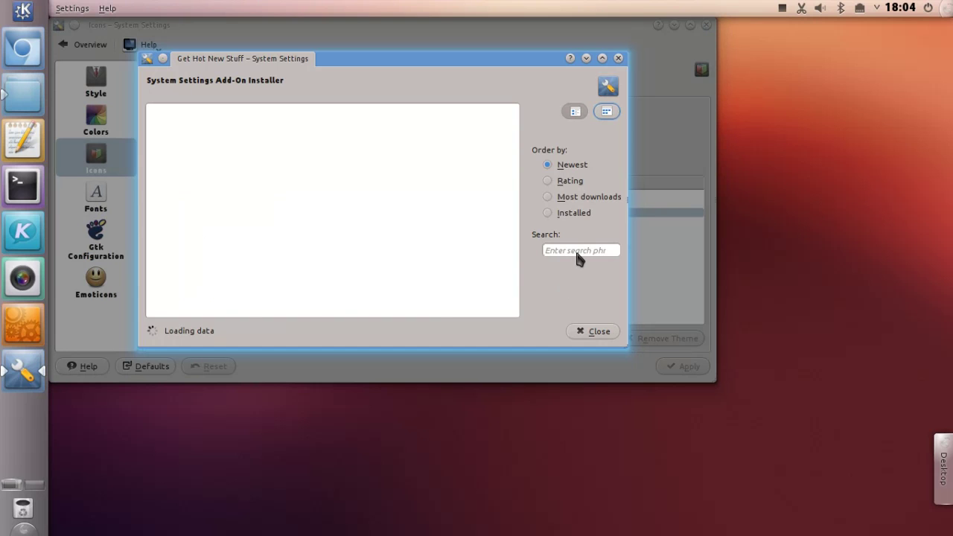
{"action": "left_click", "coordinate": [575, 250]}
{"action": "type", "text": "humanity"}
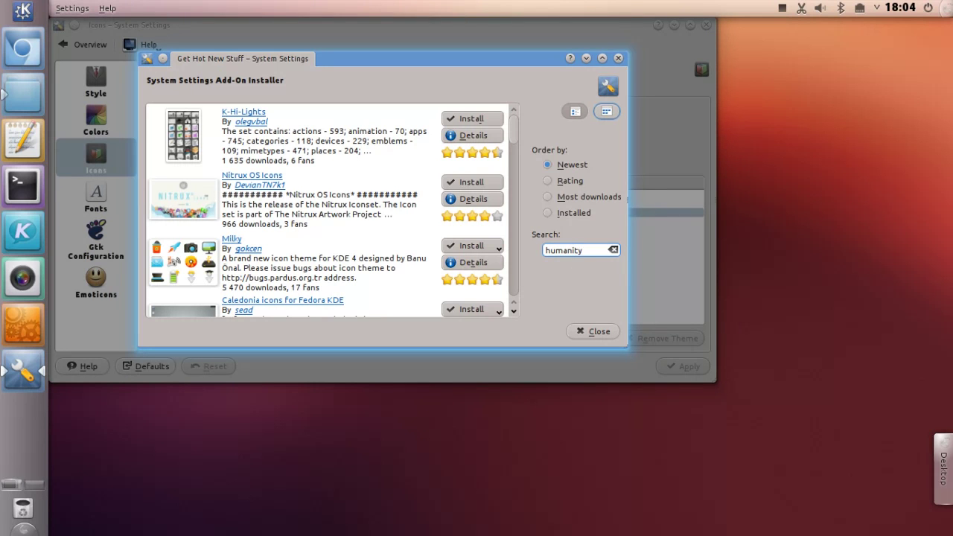
{"action": "key", "text": "Return"}
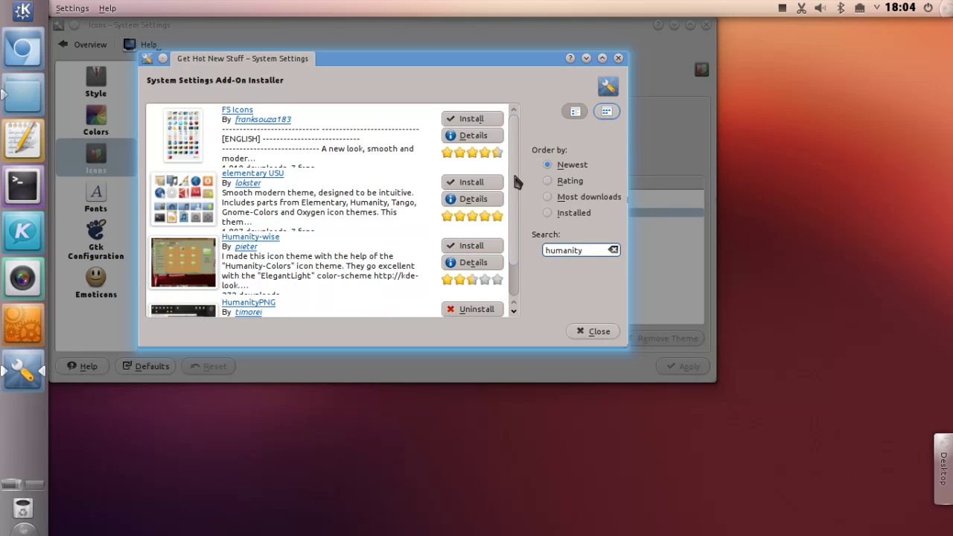
{"action": "left_click_drag", "start_coordinate": [514, 218], "coordinate": [516, 240]}
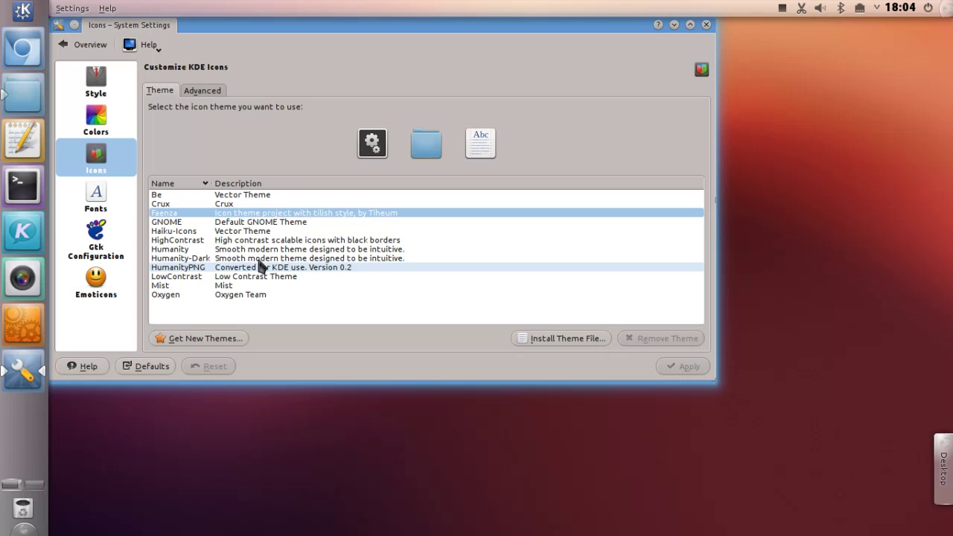
Step: Select HumanityPNG and apply it as the icon theme
{"action": "left_click", "coordinate": [208, 268]}
{"action": "left_click", "coordinate": [682, 367]}
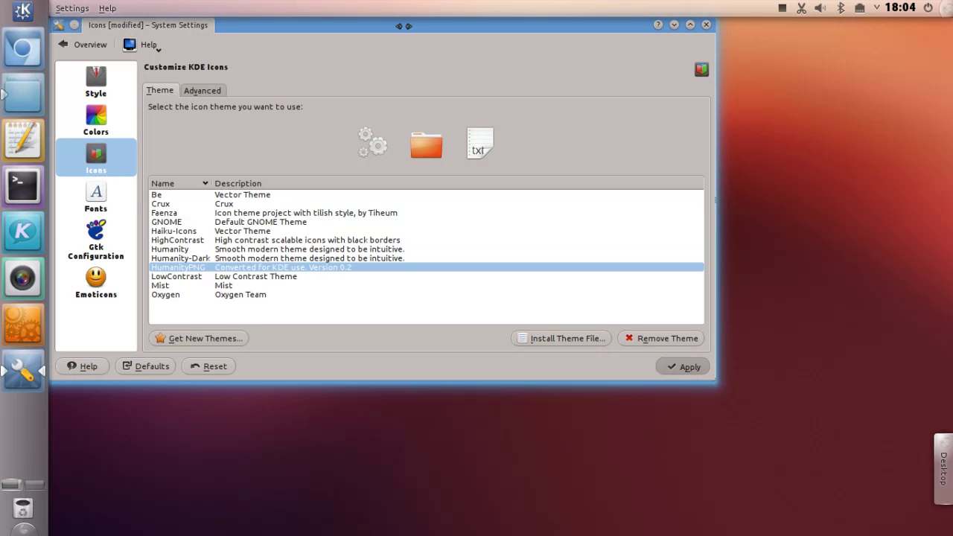
{"action": "left_click_drag", "start_coordinate": [403, 26], "coordinate": [542, 125]}
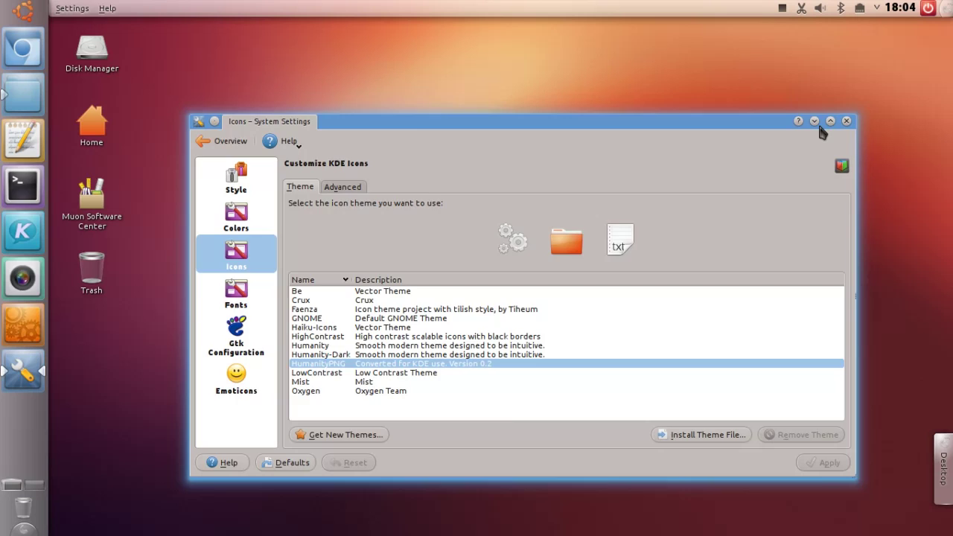
Step: Minimize settings to check the Humanity icons in the launcher, then return to Icons
{"action": "left_click", "coordinate": [816, 122]}
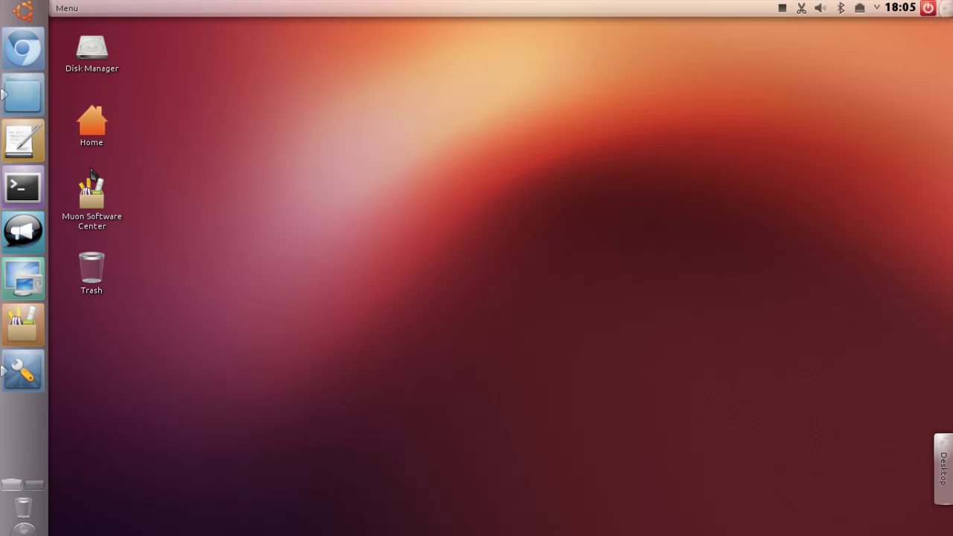
{"action": "key", "text": "super"}
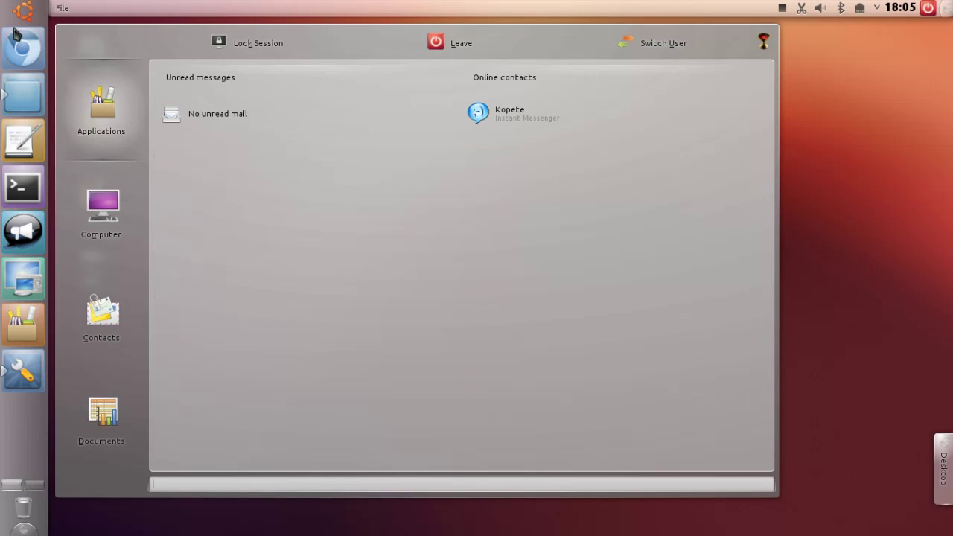
{"action": "key", "text": "Escape"}
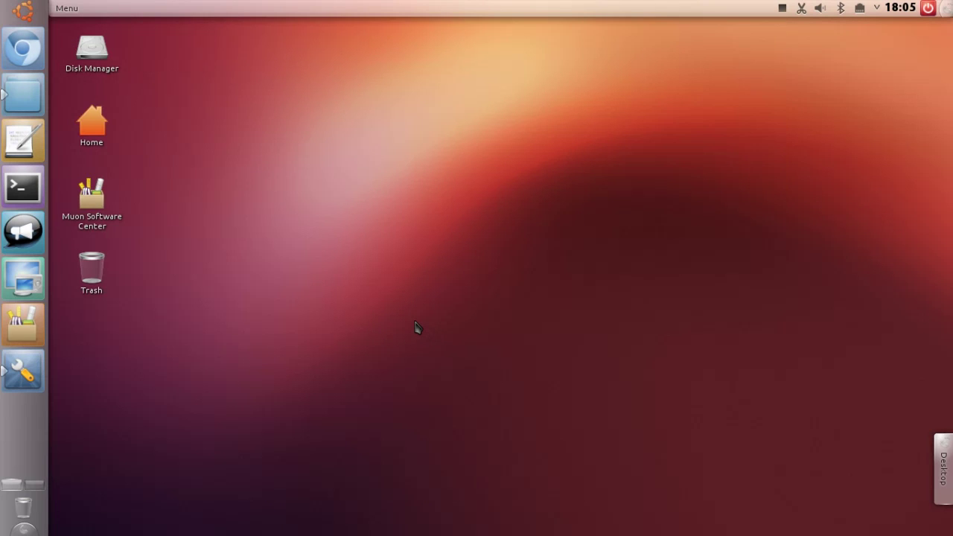
{"action": "key", "text": "alt+Tab"}
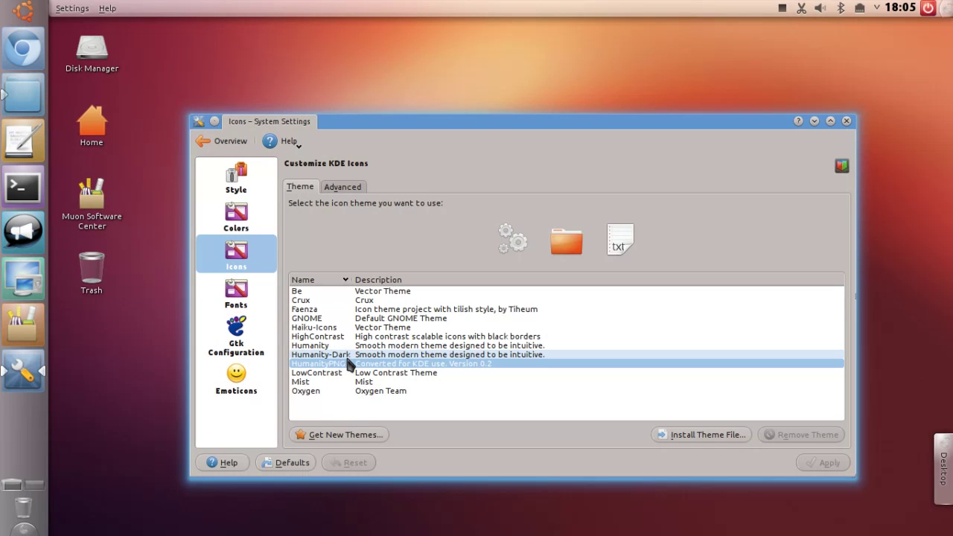
Step: Go to Workspace Appearance > Desktop Theme and search downloadable themes for 'ambiance'
{"action": "left_click", "coordinate": [221, 141]}
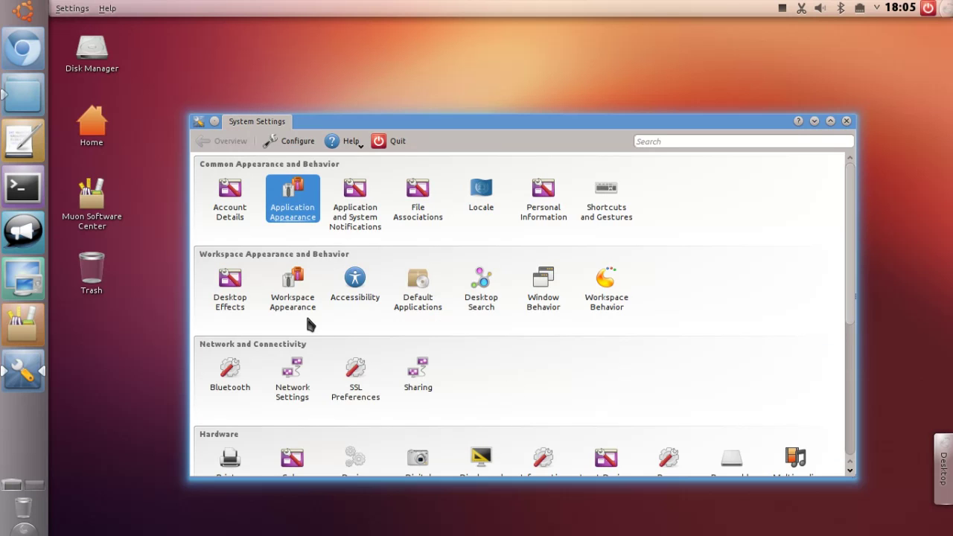
{"action": "left_click", "coordinate": [298, 308]}
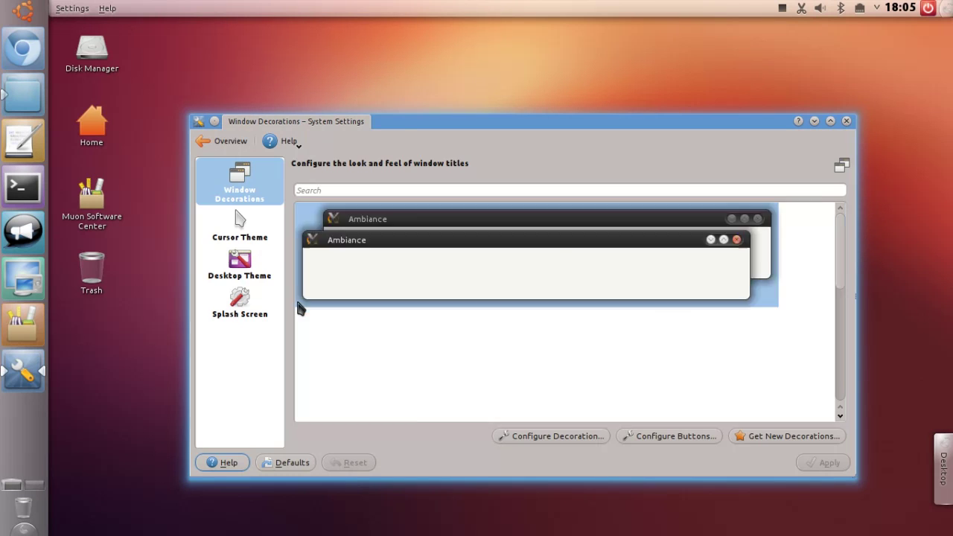
{"action": "left_click", "coordinate": [240, 263]}
{"action": "left_click", "coordinate": [777, 438]}
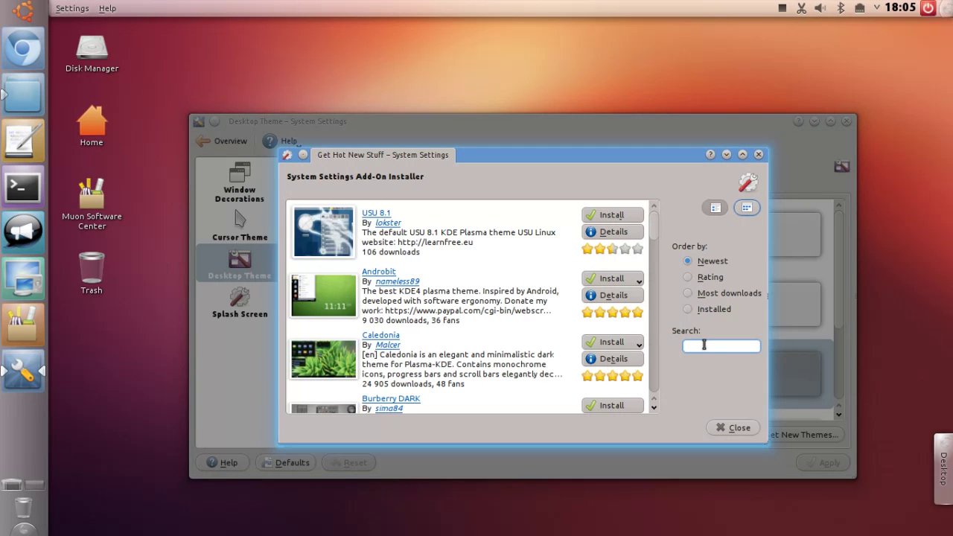
{"action": "left_click", "coordinate": [704, 345]}
{"action": "type", "text": "ambiance"}
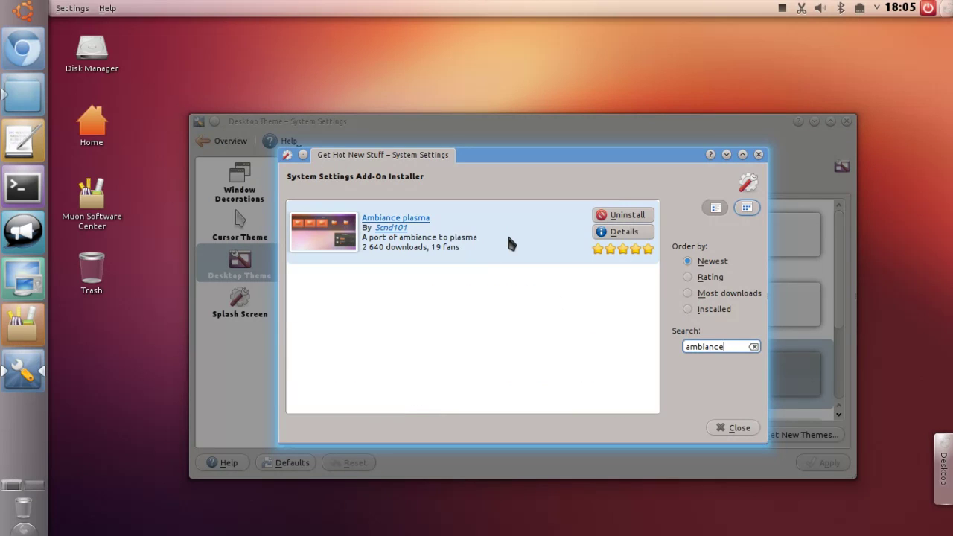
{"action": "left_click", "coordinate": [733, 430]}
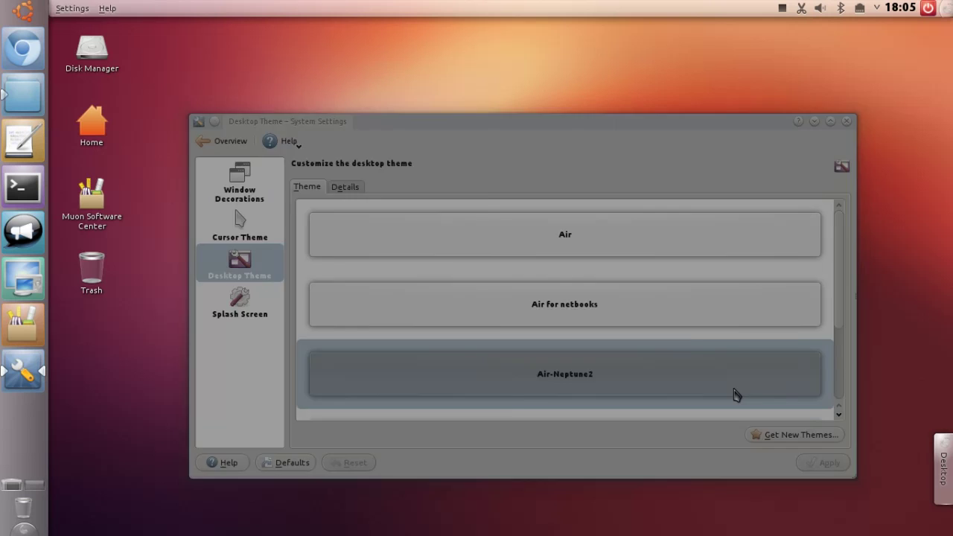
Step: Apply the Ambiance desktop theme and minimize System Settings
{"action": "scroll", "coordinate": [841, 362], "scroll_direction": "down", "scroll_amount": 3}
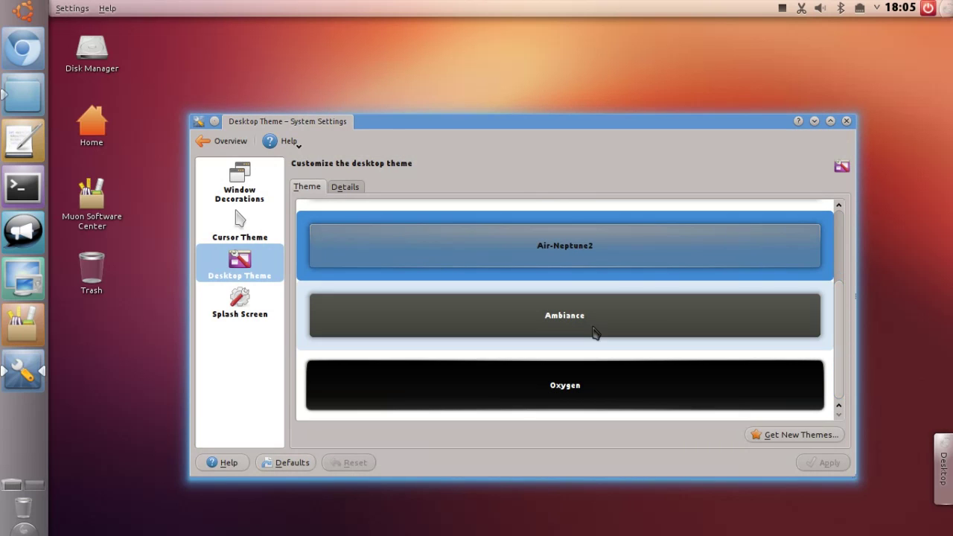
{"action": "left_click", "coordinate": [597, 334]}
{"action": "left_click", "coordinate": [822, 464]}
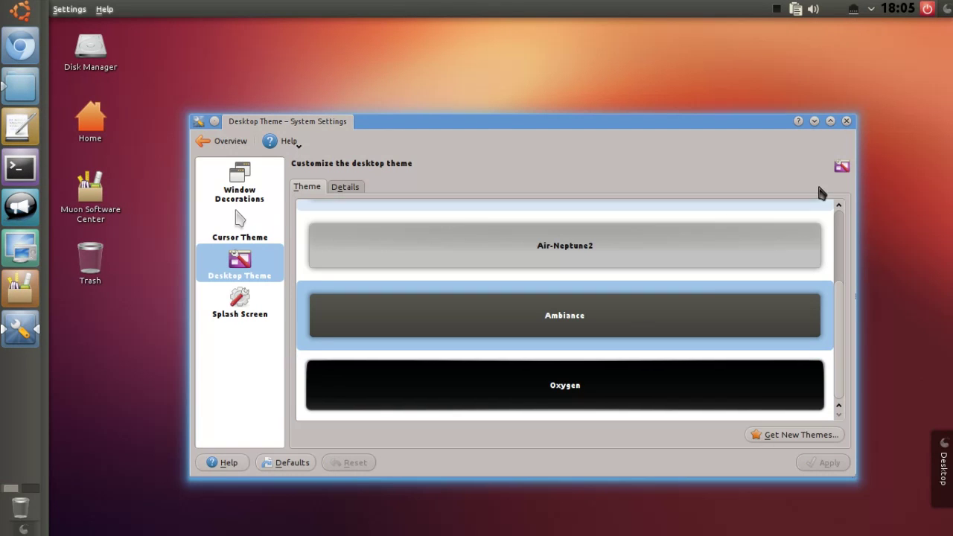
{"action": "left_click", "coordinate": [815, 121]}
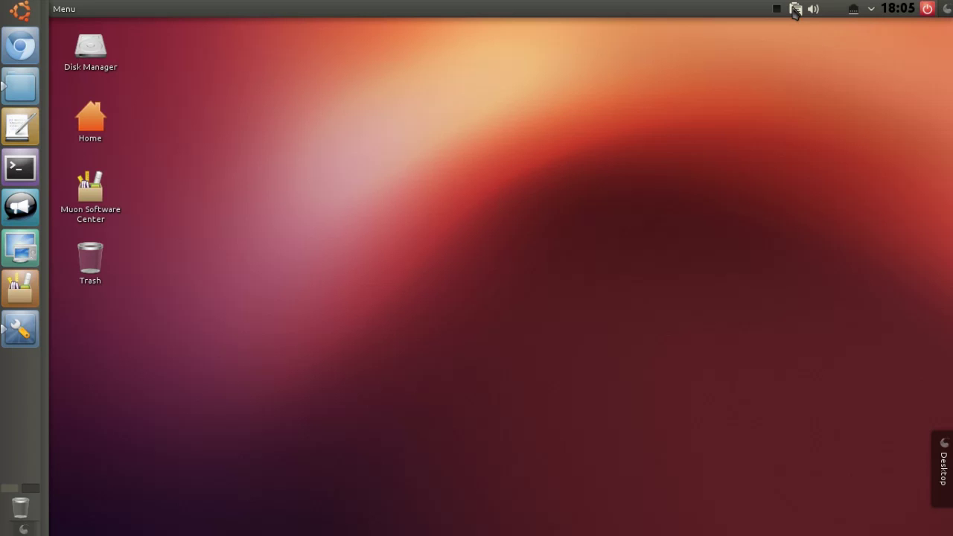
Step: Check the hidden tray items and network panel, then view the launcher's Computer tab
{"action": "left_click", "coordinate": [872, 10]}
{"action": "left_click", "coordinate": [870, 11]}
{"action": "left_click", "coordinate": [854, 10]}
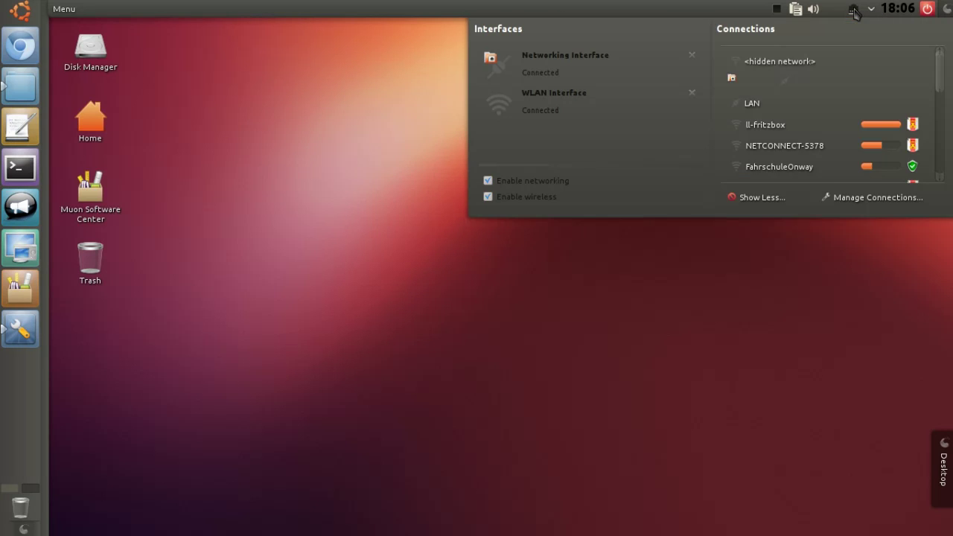
{"action": "mouse_move", "coordinate": [940, 89]}
{"action": "left_mouse_down"}
{"action": "mouse_move", "coordinate": [946, 181]}
{"action": "mouse_move", "coordinate": [948, 82]}
{"action": "left_mouse_up"}
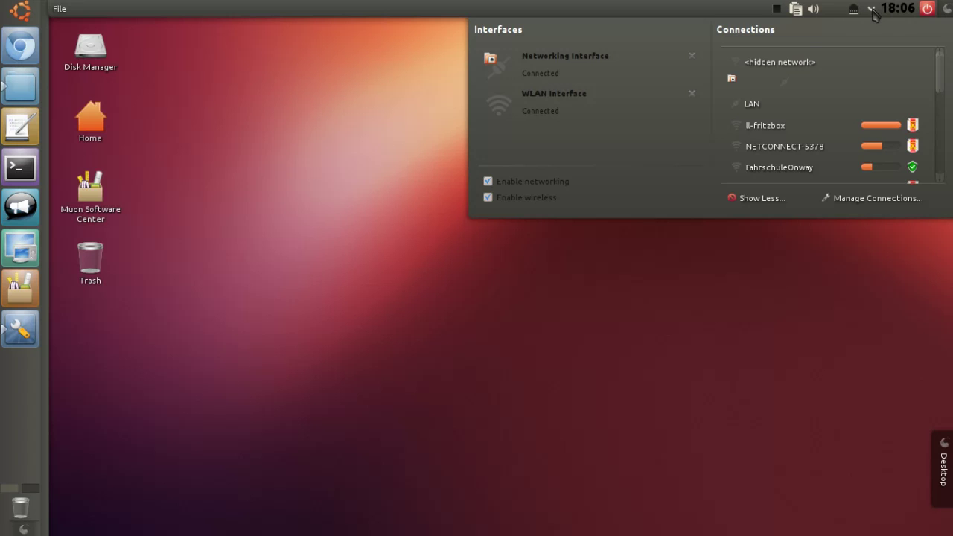
{"action": "left_click", "coordinate": [709, 257]}
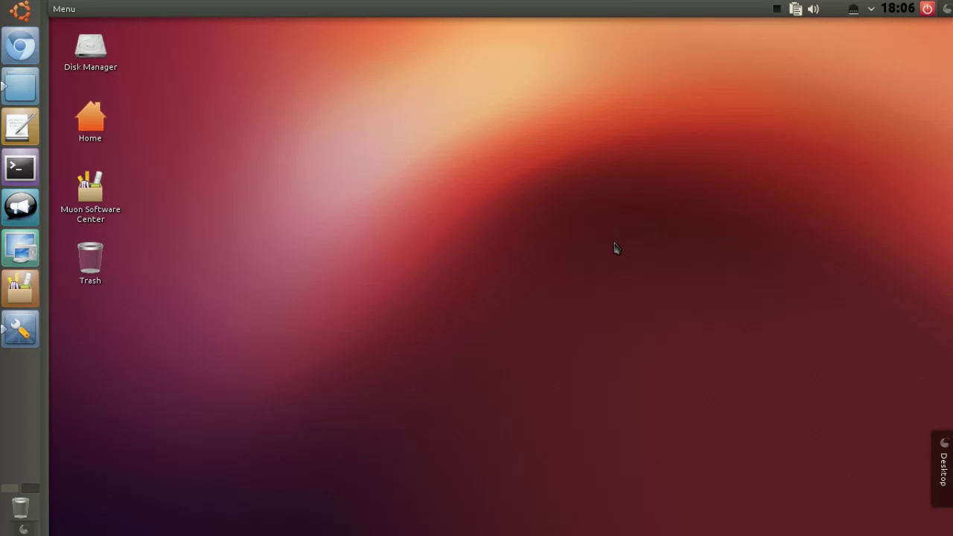
{"action": "left_click", "coordinate": [21, 12]}
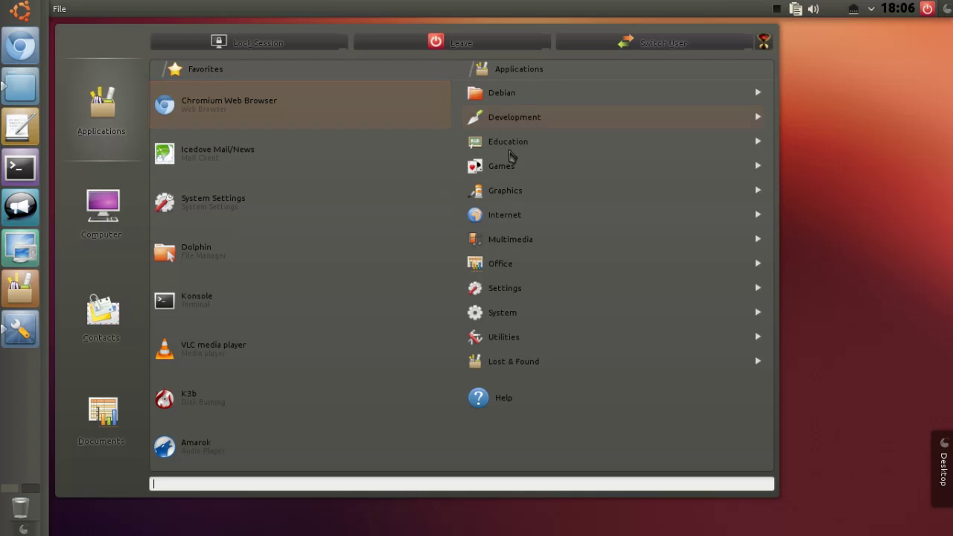
{"action": "left_click", "coordinate": [105, 215]}
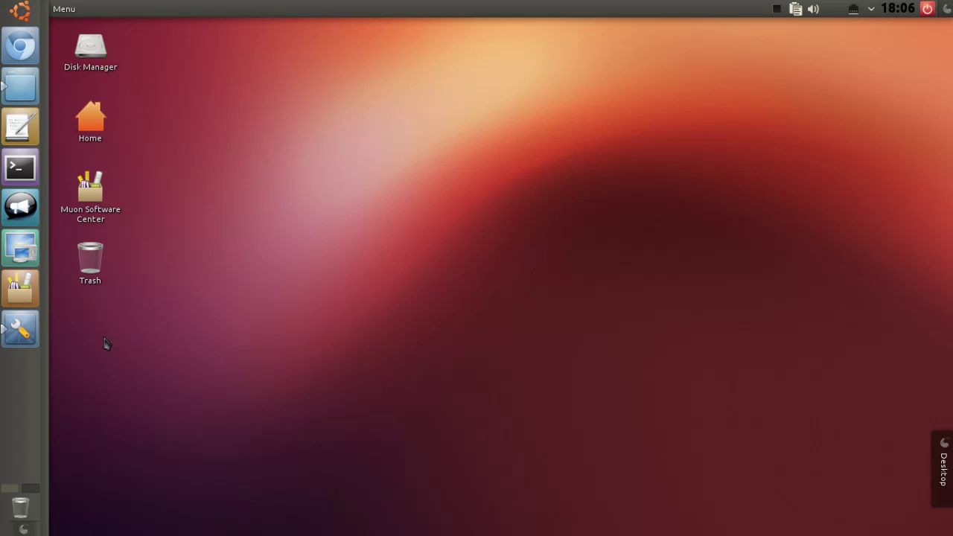
Step: Restore System Settings and open Application Appearance > Colors to view the schemes
{"action": "left_click", "coordinate": [23, 327]}
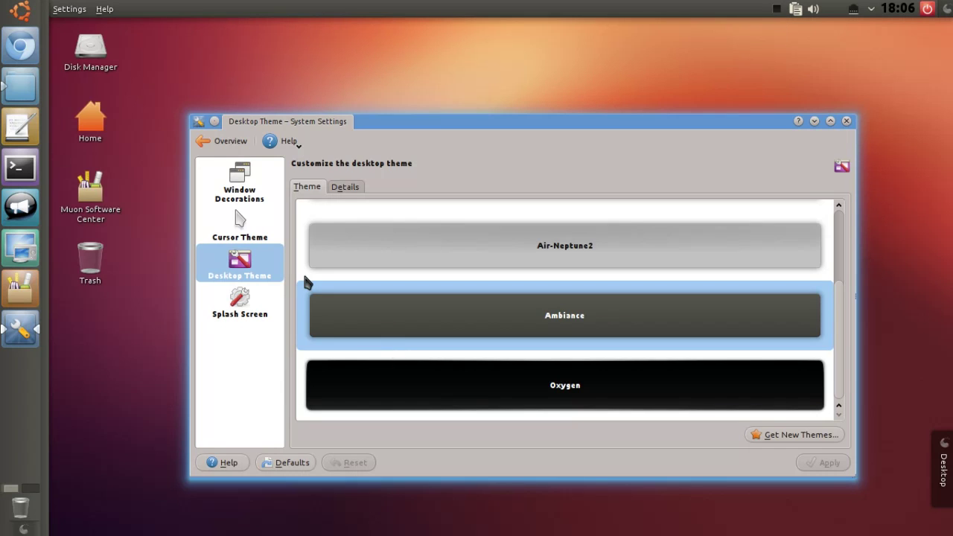
{"action": "left_click", "coordinate": [221, 141]}
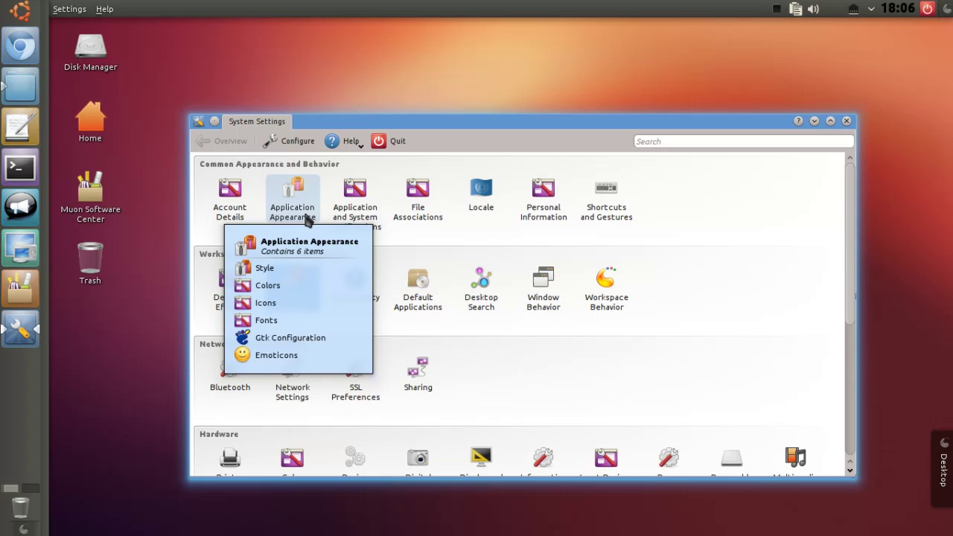
{"action": "left_click", "coordinate": [306, 218]}
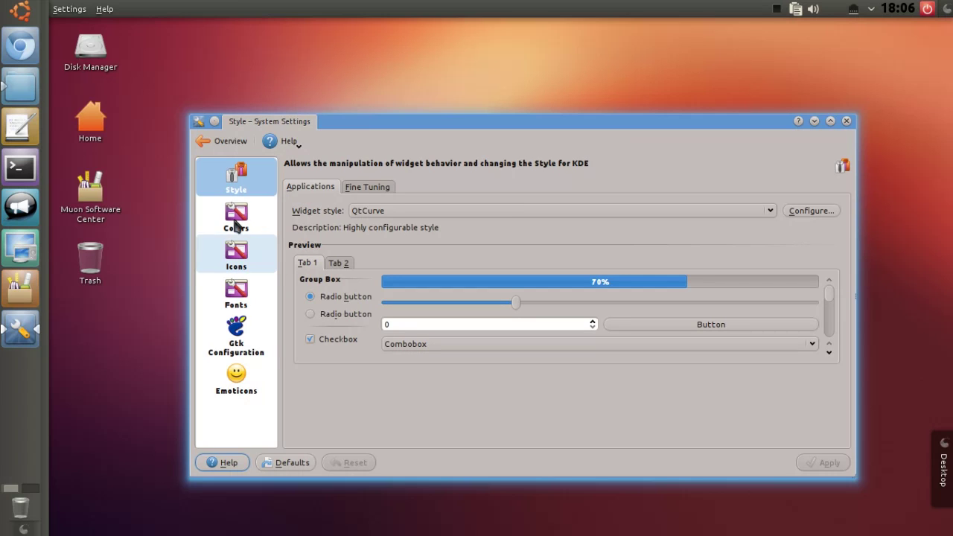
{"action": "left_click", "coordinate": [236, 218]}
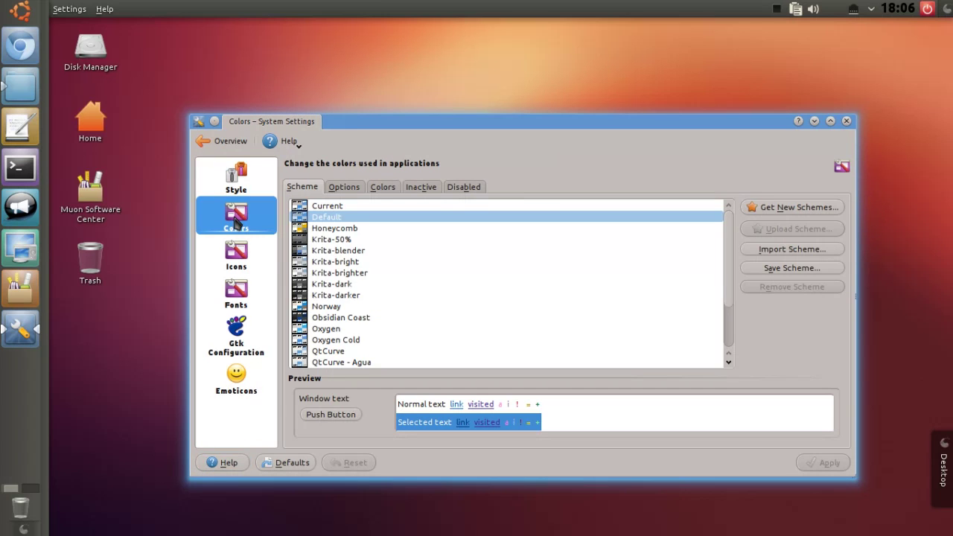
{"action": "scroll", "coordinate": [576, 270], "scroll_direction": "down", "scroll_amount": 2}
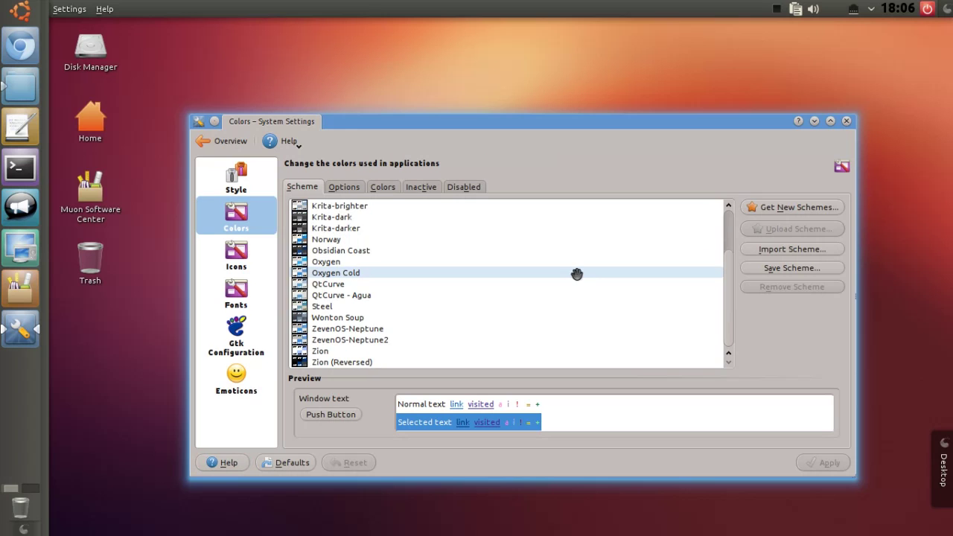
{"action": "scroll", "coordinate": [577, 274], "scroll_direction": "up", "scroll_amount": 3}
Step: Search new colour schemes for 'ambiance' and install Ambiance-ISH
{"action": "left_click", "coordinate": [791, 208]}
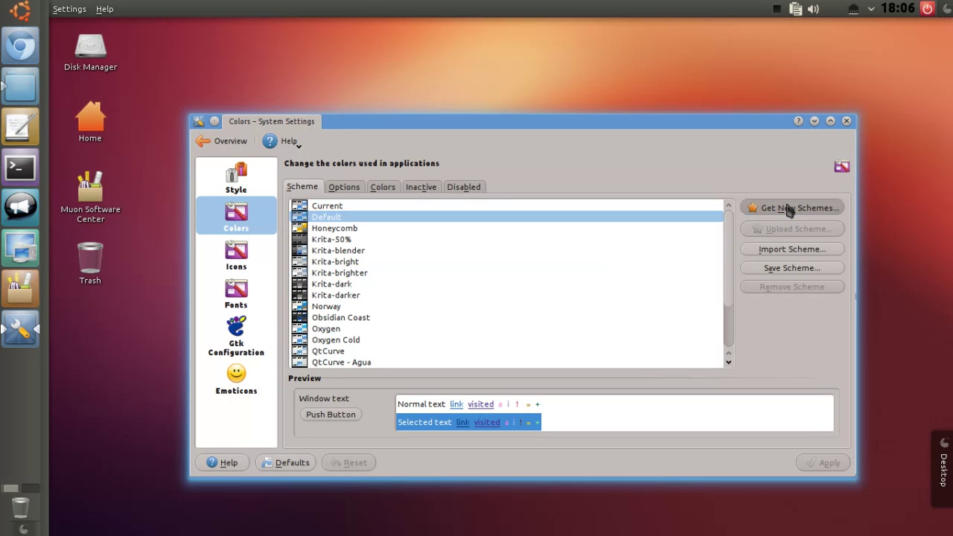
{"action": "left_click", "coordinate": [722, 347]}
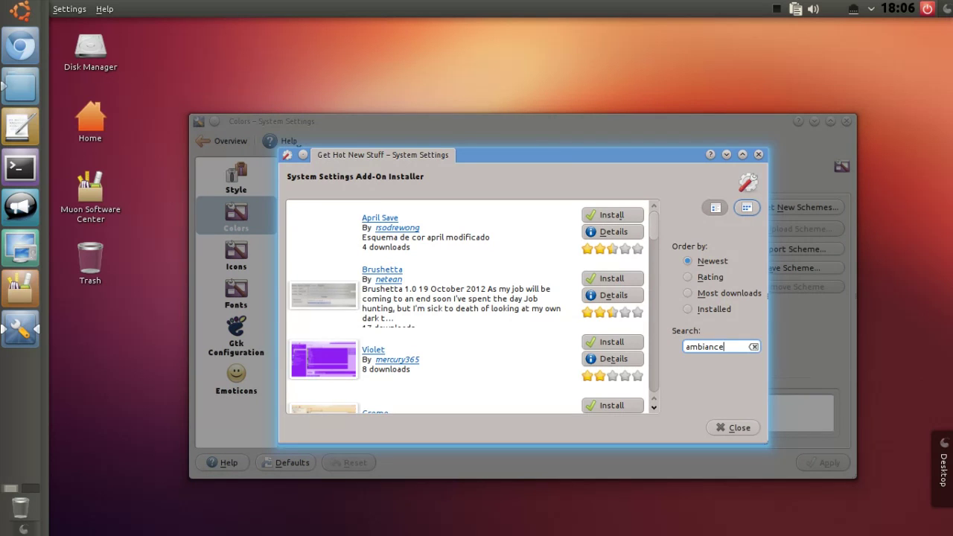
{"action": "key", "text": "Return"}
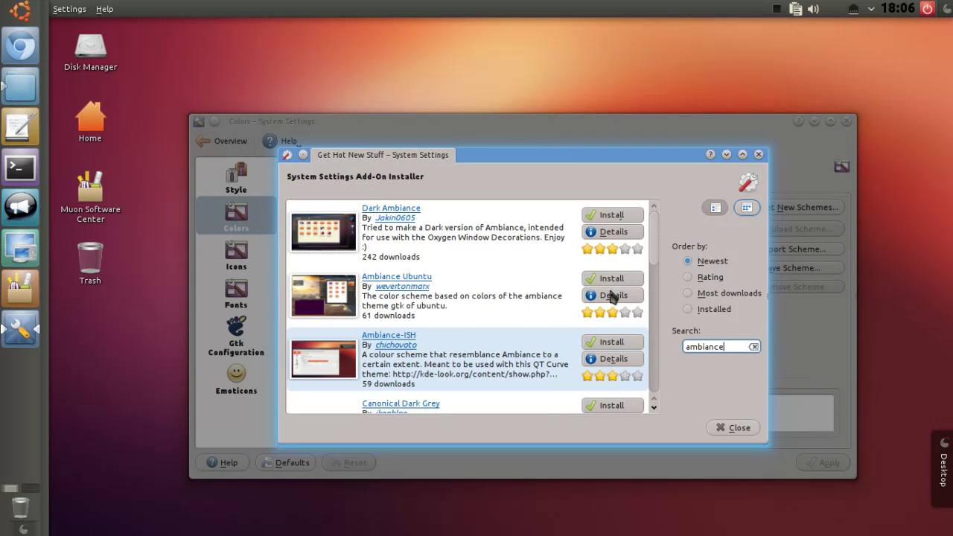
{"action": "left_click_drag", "start_coordinate": [655, 248], "coordinate": [655, 264]}
{"action": "scroll", "coordinate": [655, 263], "scroll_direction": "down", "scroll_amount": 1}
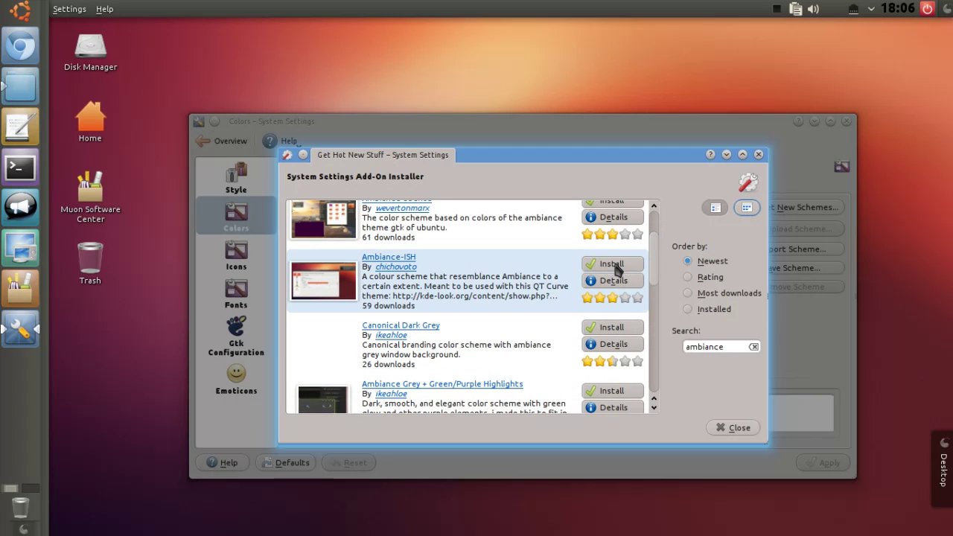
{"action": "left_click", "coordinate": [614, 265]}
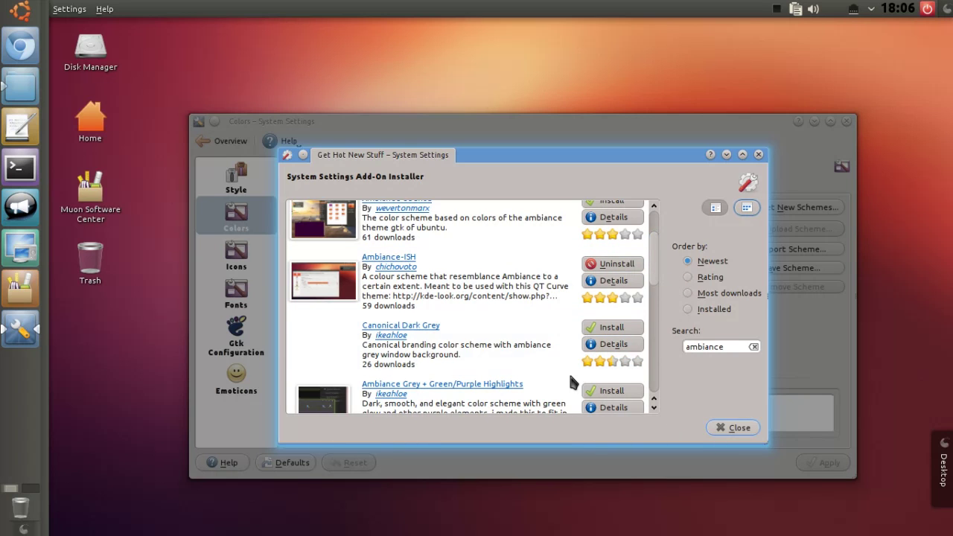
{"action": "left_click", "coordinate": [720, 431]}
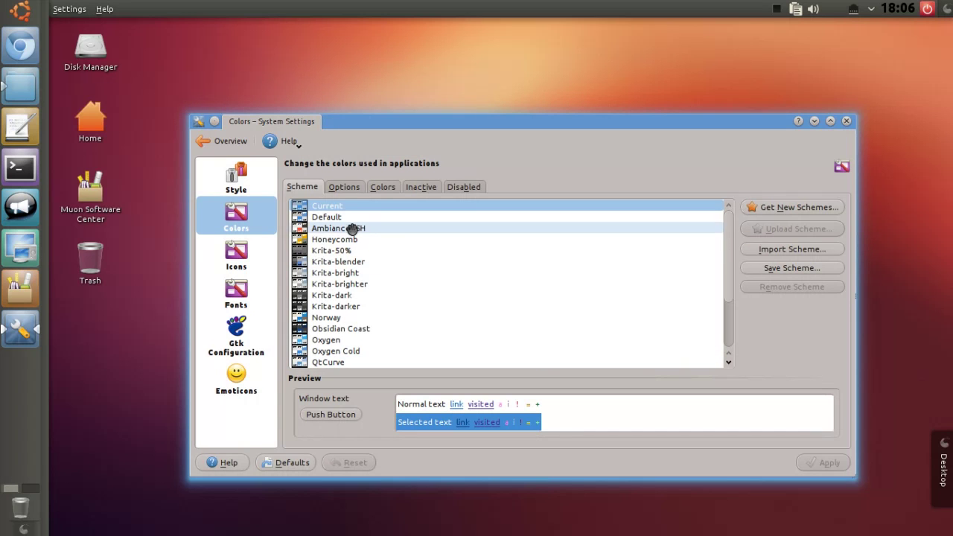
Step: Apply the Ambiance-ISH colour scheme and open Dolphin at Downloads beside it
{"action": "left_click", "coordinate": [443, 228]}
{"action": "left_click", "coordinate": [823, 464]}
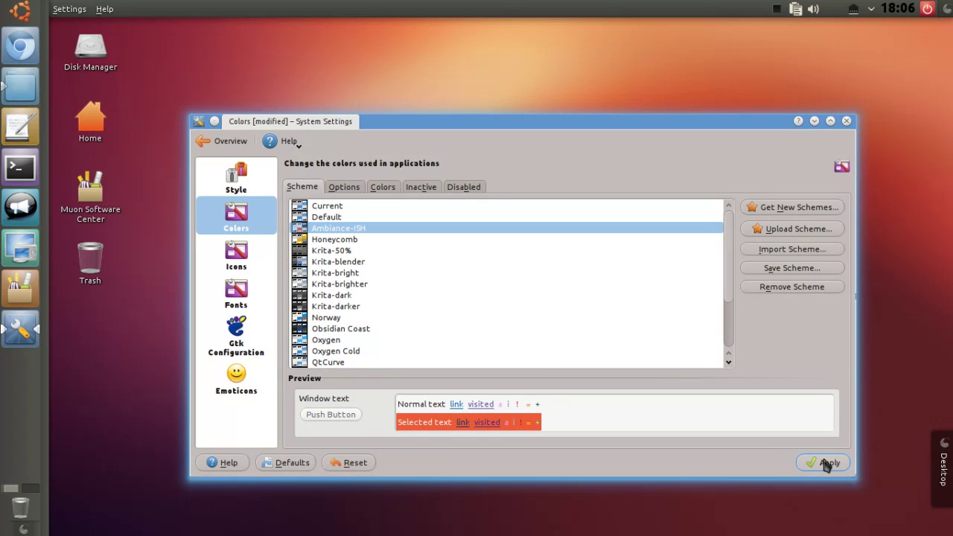
{"action": "left_click_drag", "start_coordinate": [413, 129], "coordinate": [383, 113]}
{"action": "left_click", "coordinate": [20, 85]}
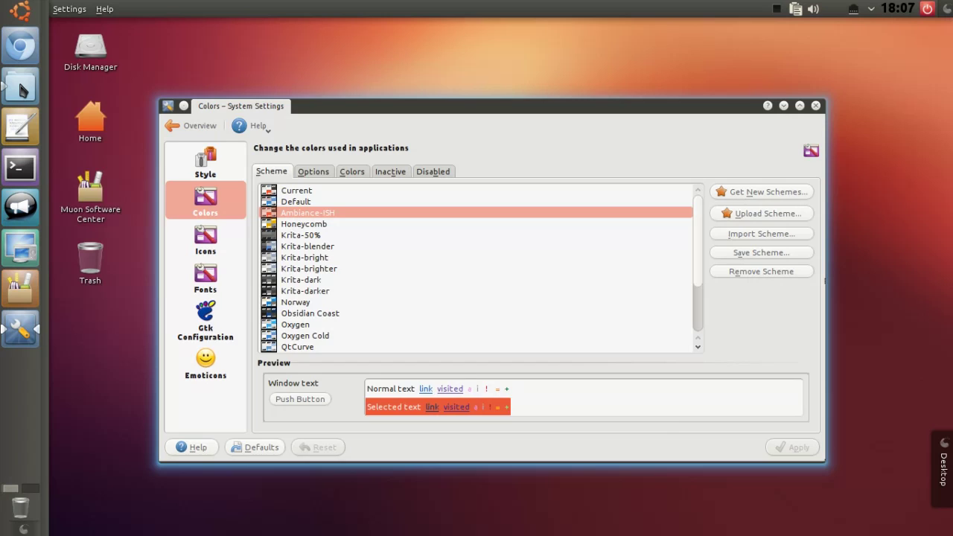
{"action": "left_click_drag", "start_coordinate": [345, 79], "coordinate": [359, 58]}
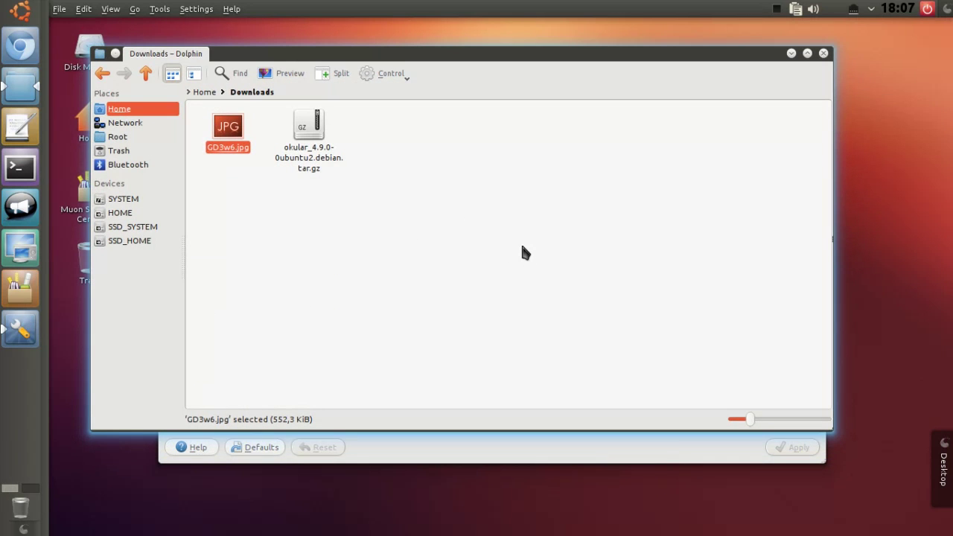
Step: Search the new colour scheme add-ons for 'ambiance', correcting the spelling
{"action": "left_click", "coordinate": [617, 463]}
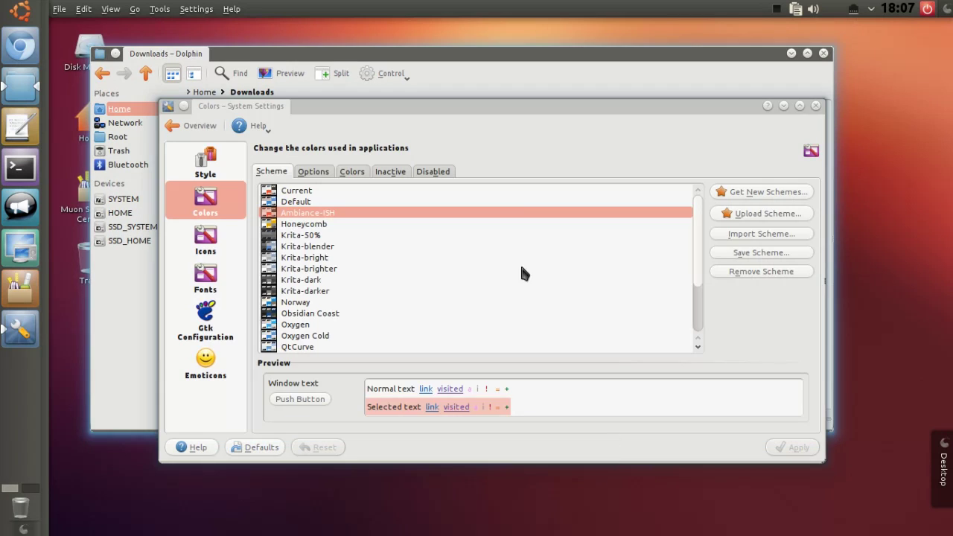
{"action": "key", "text": "alt+n"}
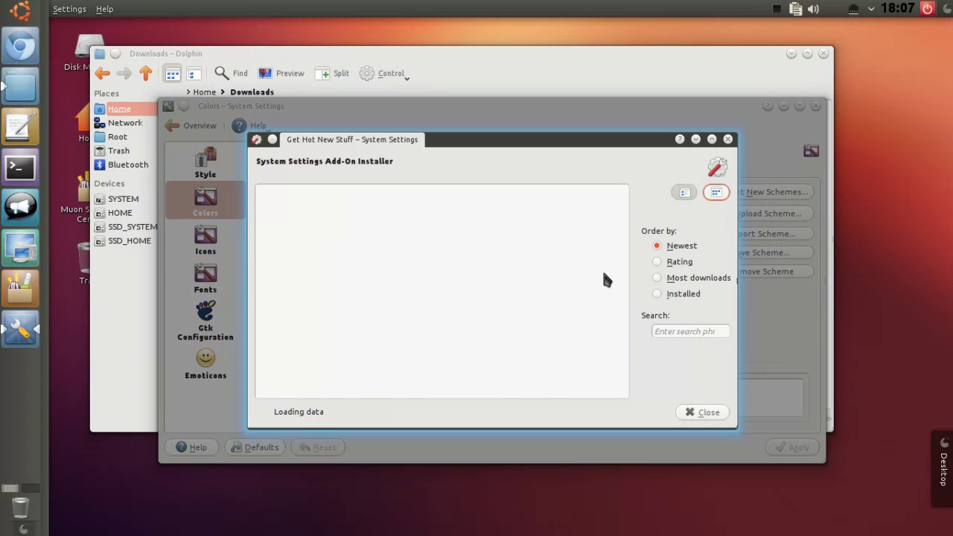
{"action": "scroll", "coordinate": [623, 220], "scroll_direction": "down", "scroll_amount": 1}
{"action": "scroll", "coordinate": [621, 218], "scroll_direction": "down", "scroll_amount": 1}
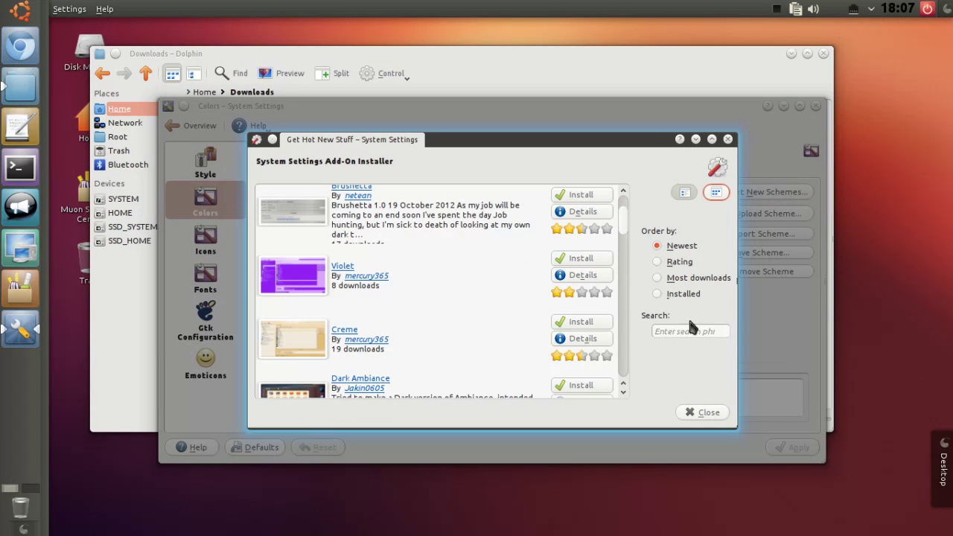
{"action": "left_click", "coordinate": [687, 332]}
{"action": "key", "text": "Return"}
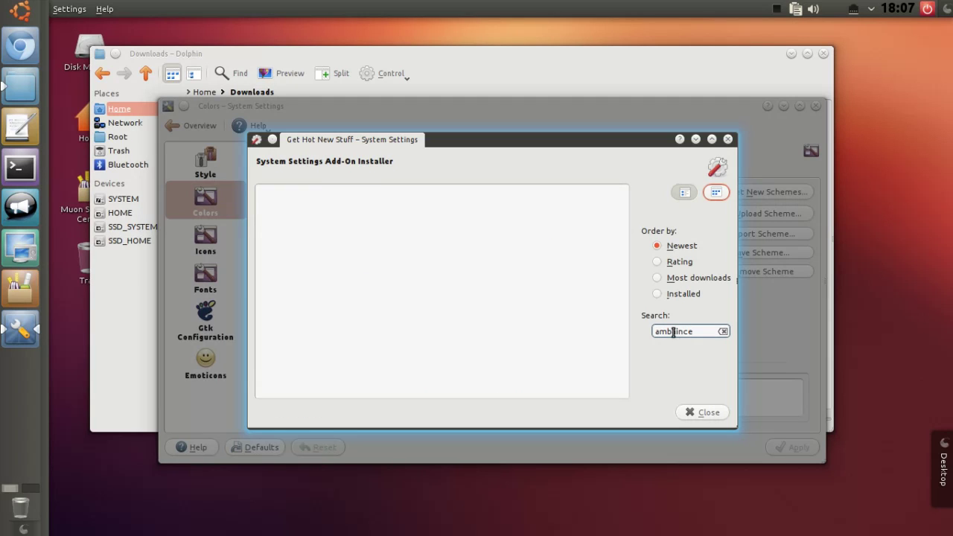
{"action": "type", "text": "ia"}
{"action": "key", "text": "Delete"}
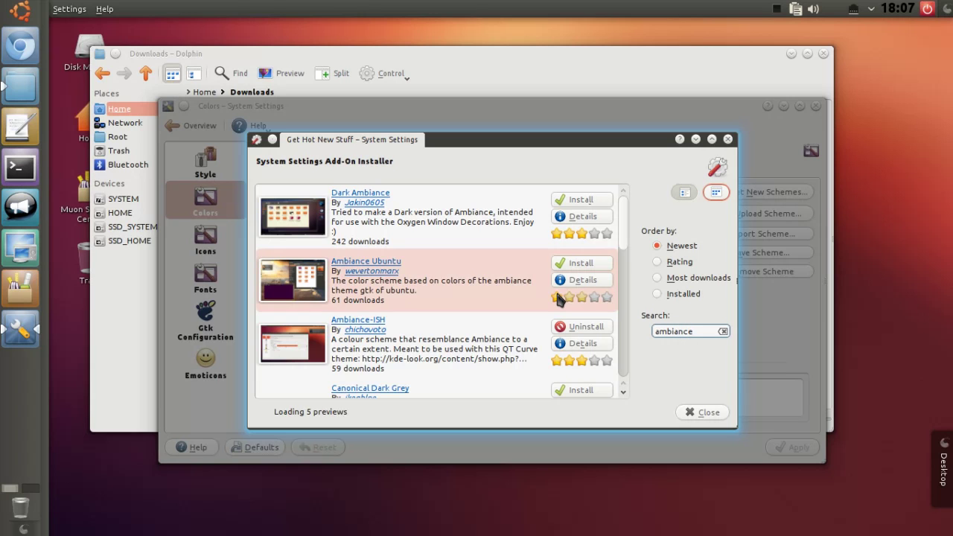
Step: Install the Ambiance-like colour scheme from the results and close the installer
{"action": "left_click_drag", "start_coordinate": [624, 238], "coordinate": [623, 304]}
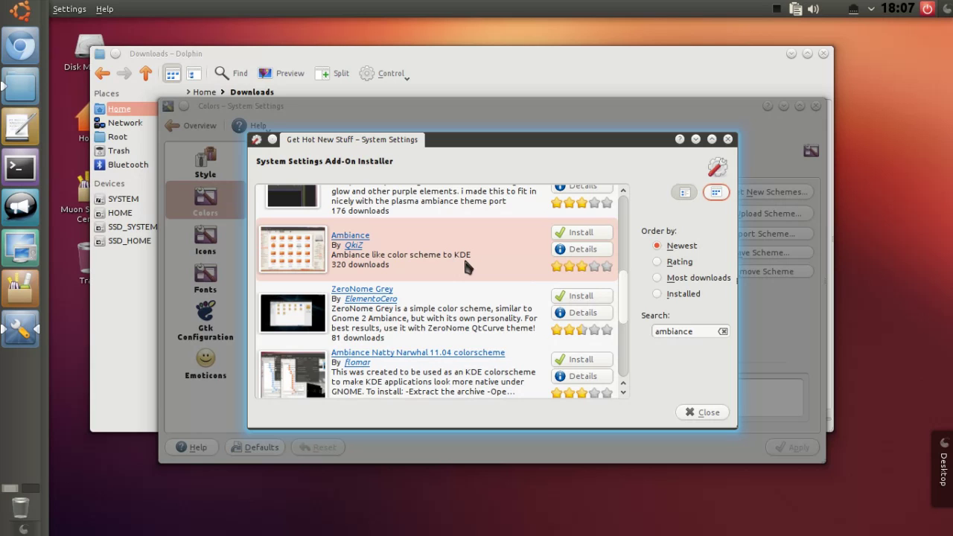
{"action": "left_click_drag", "start_coordinate": [625, 299], "coordinate": [621, 360]}
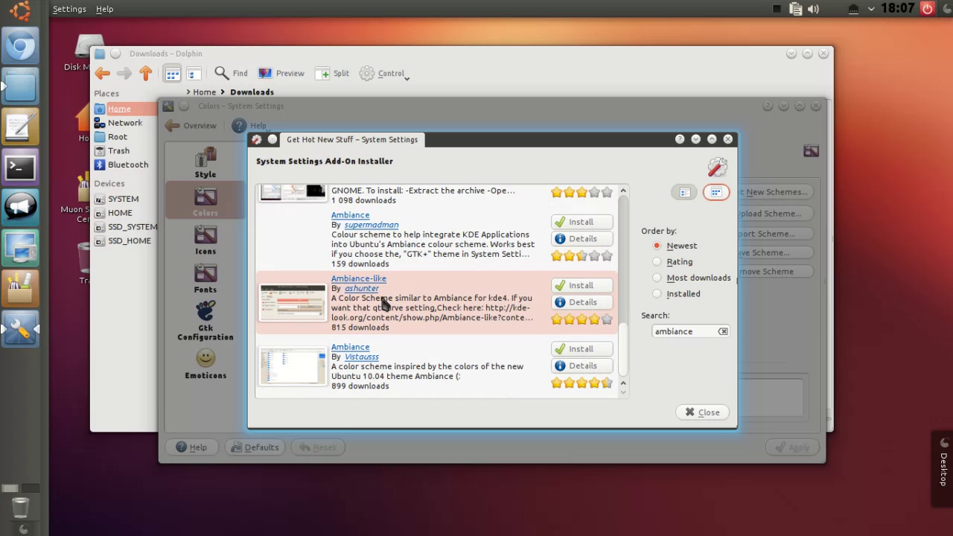
{"action": "left_click", "coordinate": [567, 287]}
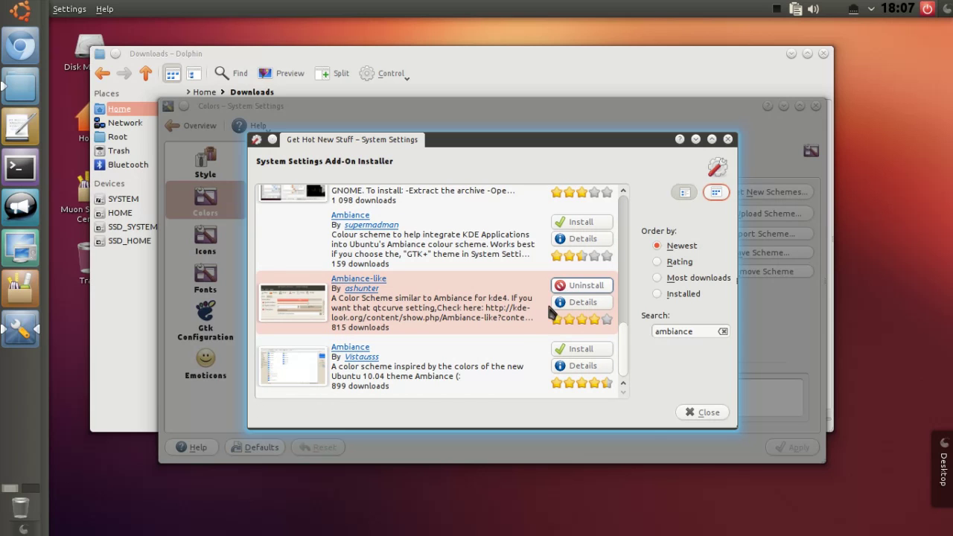
{"action": "left_click", "coordinate": [705, 413]}
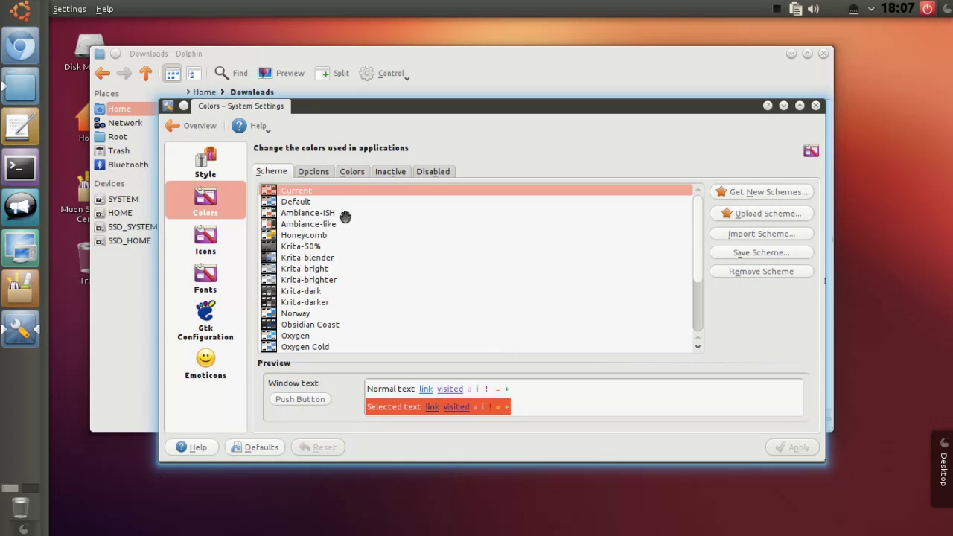
Step: Select the Ambiance-like colour scheme and apply it
{"action": "left_click", "coordinate": [342, 225]}
{"action": "left_click", "coordinate": [790, 448]}
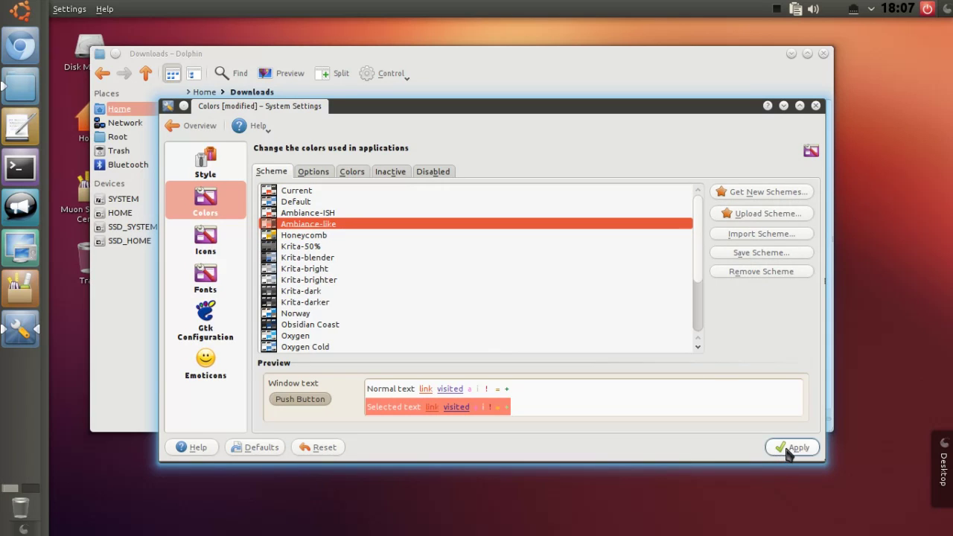
{"action": "left_click_drag", "start_coordinate": [526, 113], "coordinate": [523, 135]}
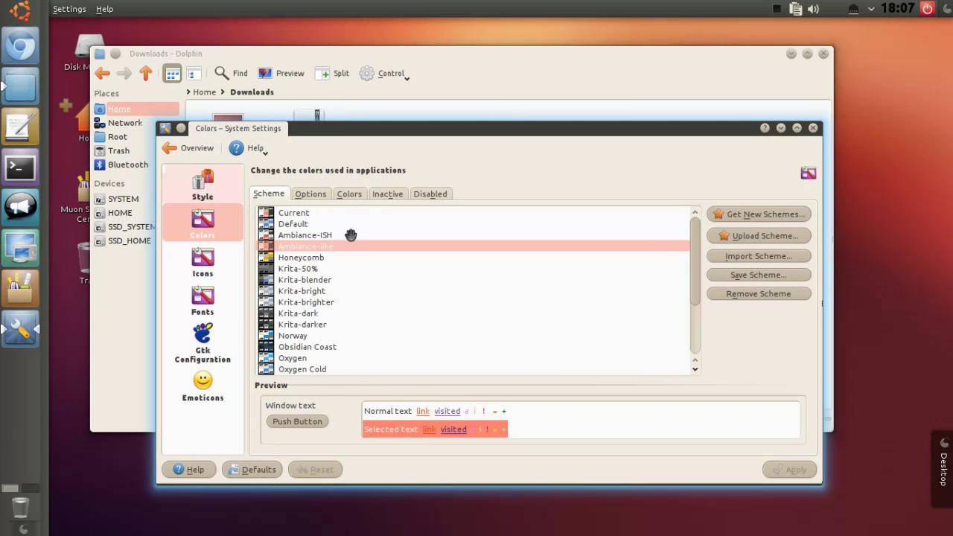
Step: Review the scheme's Options and Colors tabs, then go to the Style settings
{"action": "left_click", "coordinate": [325, 199]}
{"action": "left_click", "coordinate": [348, 195]}
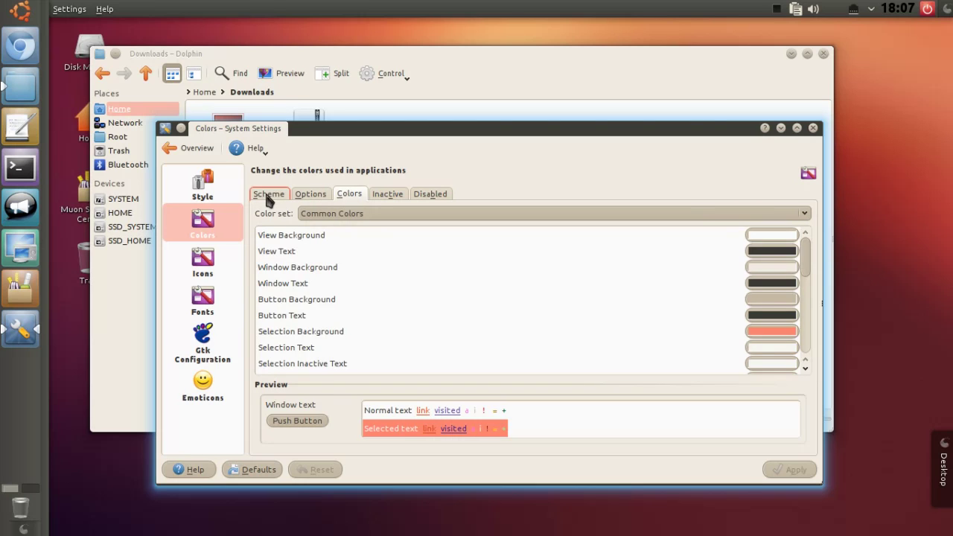
{"action": "left_click", "coordinate": [268, 194]}
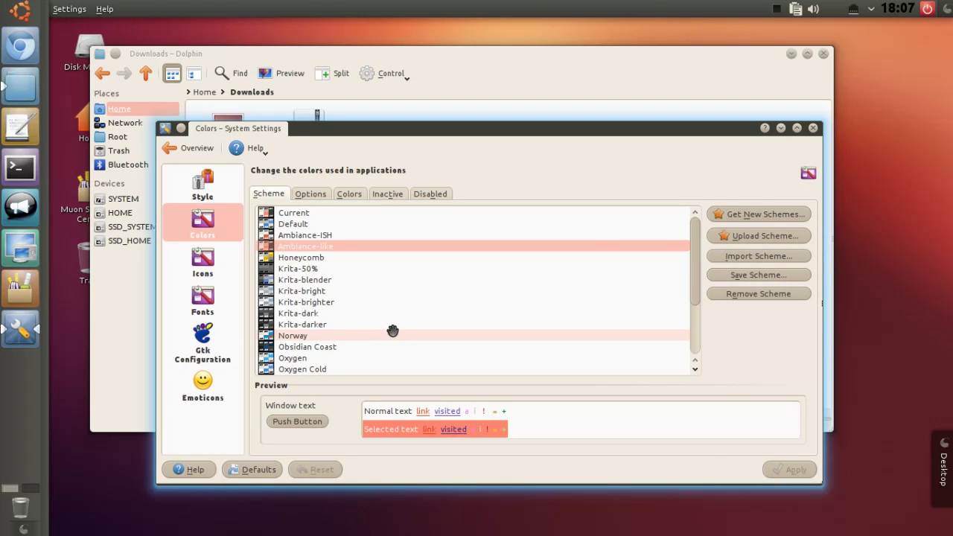
{"action": "left_click", "coordinate": [208, 185]}
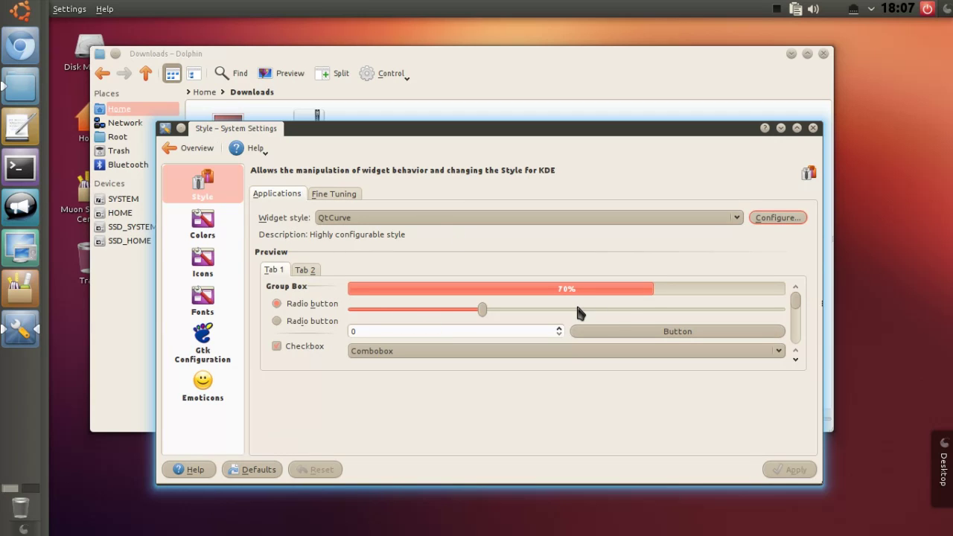
Step: Open QtCurve's configuration and browse its Presets list, leaving (Current) selected
{"action": "left_click", "coordinate": [778, 218]}
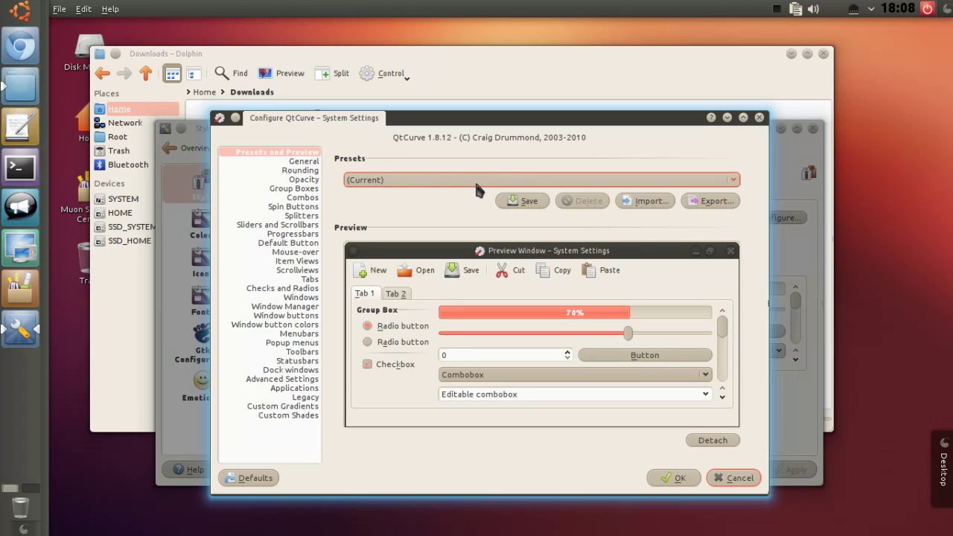
{"action": "left_click", "coordinate": [530, 183]}
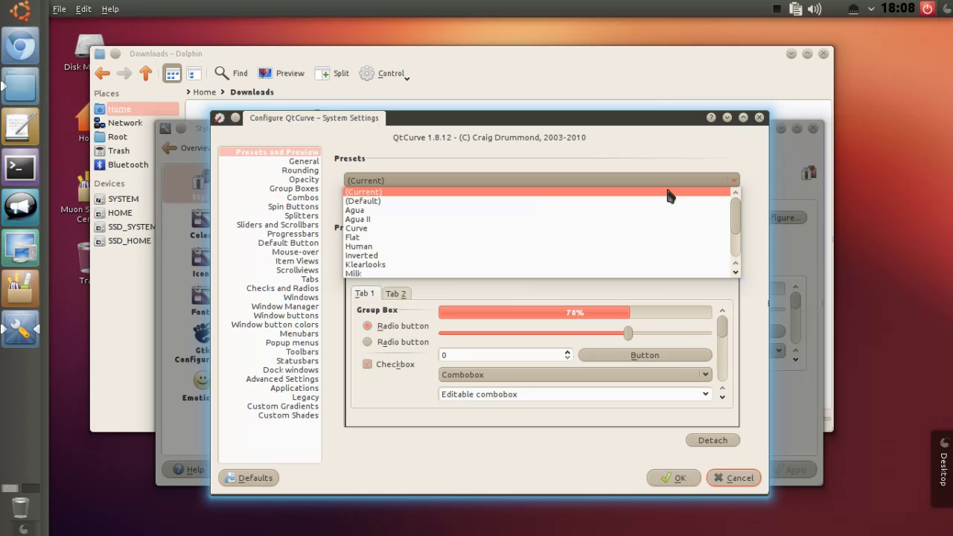
{"action": "scroll", "coordinate": [665, 229], "scroll_direction": "down", "scroll_amount": 2}
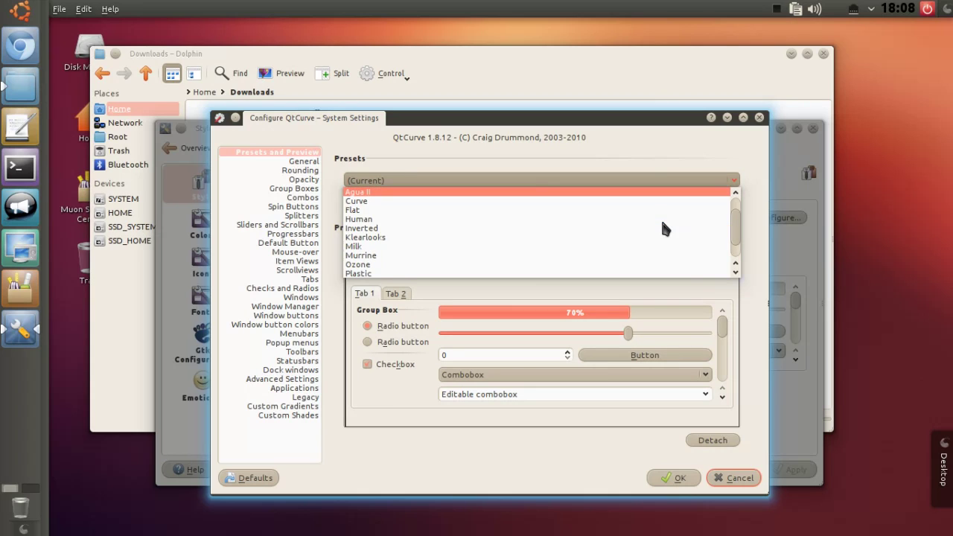
{"action": "scroll", "coordinate": [665, 231], "scroll_direction": "up", "scroll_amount": 3}
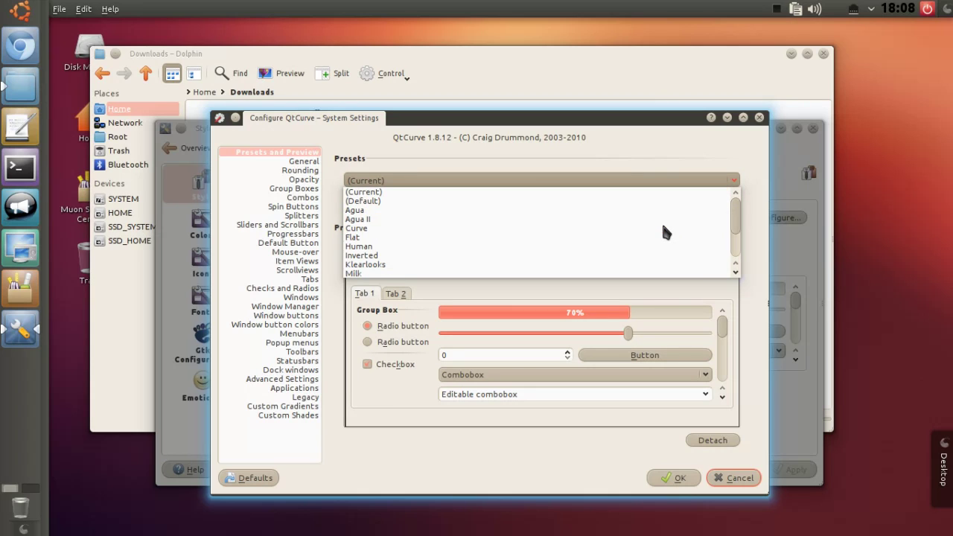
{"action": "left_click", "coordinate": [631, 179]}
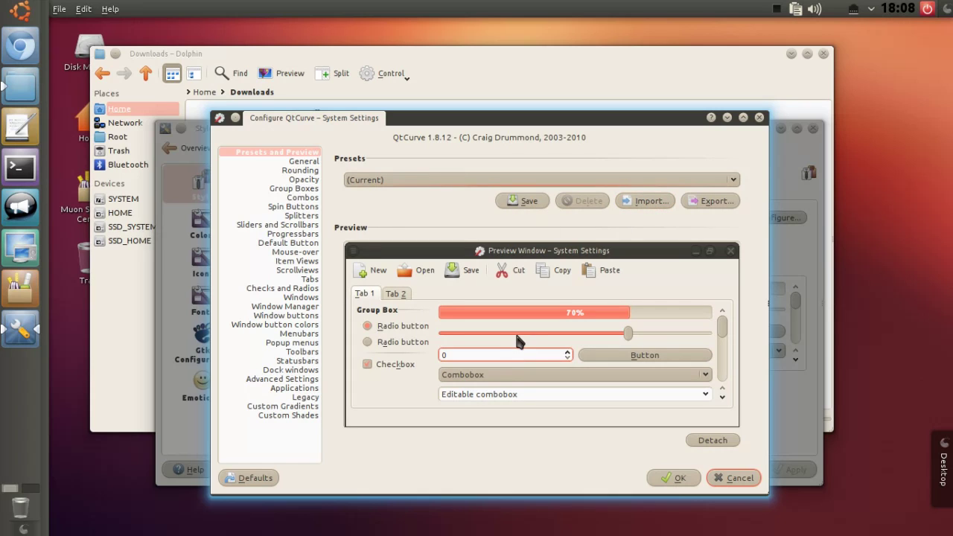
Step: Launch Chromium, load kde-look.org and search for 'ambiance qtcurve'
{"action": "left_click", "coordinate": [22, 48]}
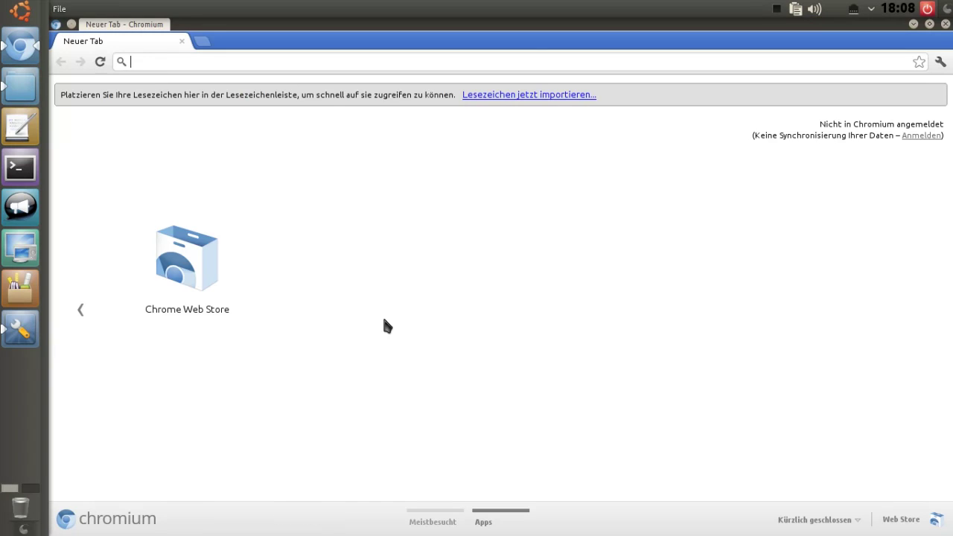
{"action": "type", "text": "kde-look.org"}
{"action": "key", "text": "Return"}
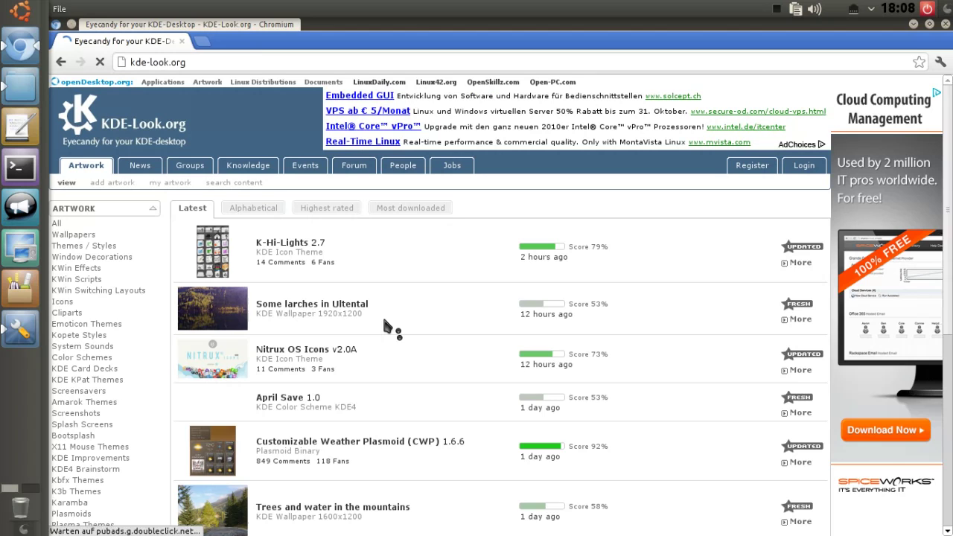
{"action": "scroll", "coordinate": [112, 469], "scroll_direction": "down", "scroll_amount": 5}
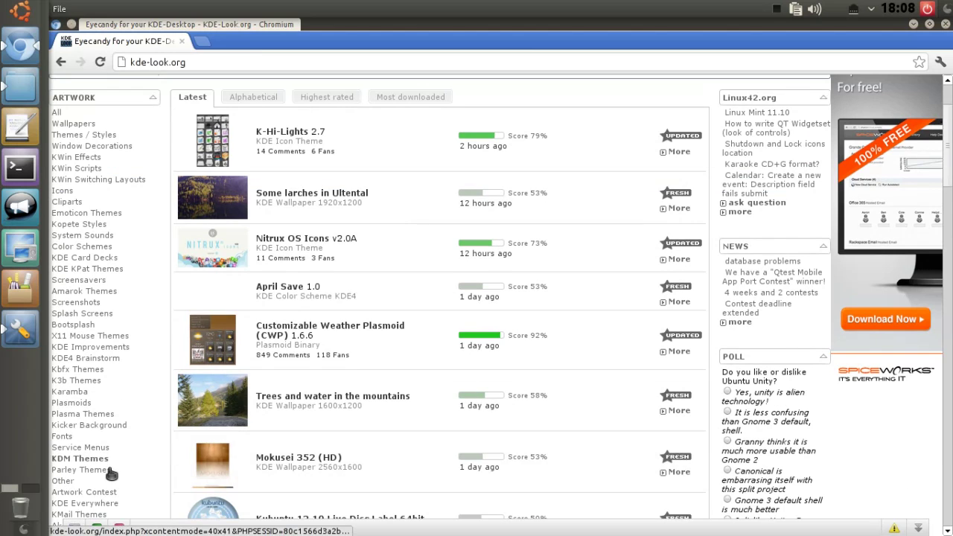
{"action": "left_click", "coordinate": [92, 488]}
{"action": "type", "text": "a"}
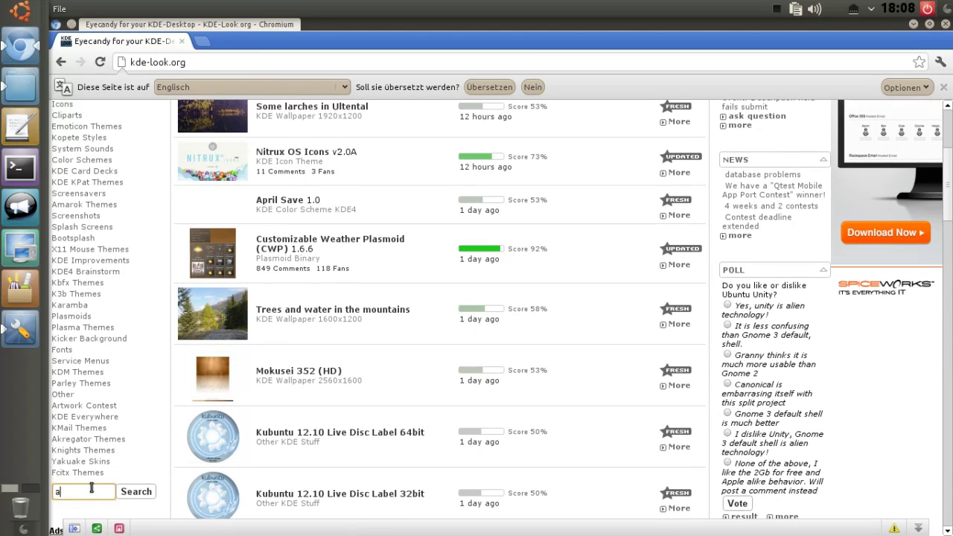
{"action": "type", "text": "mbiance qtcurve"}
{"action": "key", "text": "Return"}
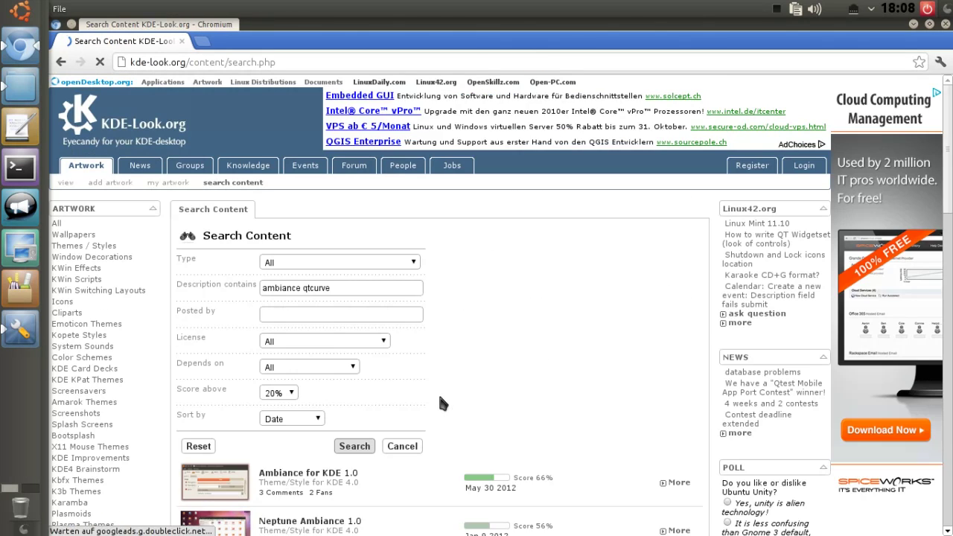
Step: Open the Neptune Ambiance page, download its theme pack and open the archive
{"action": "scroll", "coordinate": [438, 402], "scroll_direction": "down", "scroll_amount": 5}
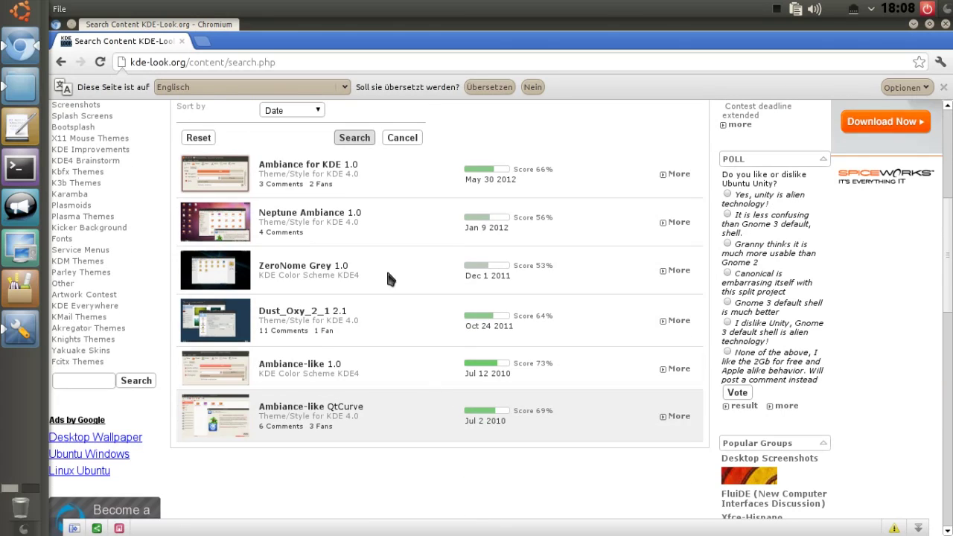
{"action": "middle_click", "coordinate": [308, 169]}
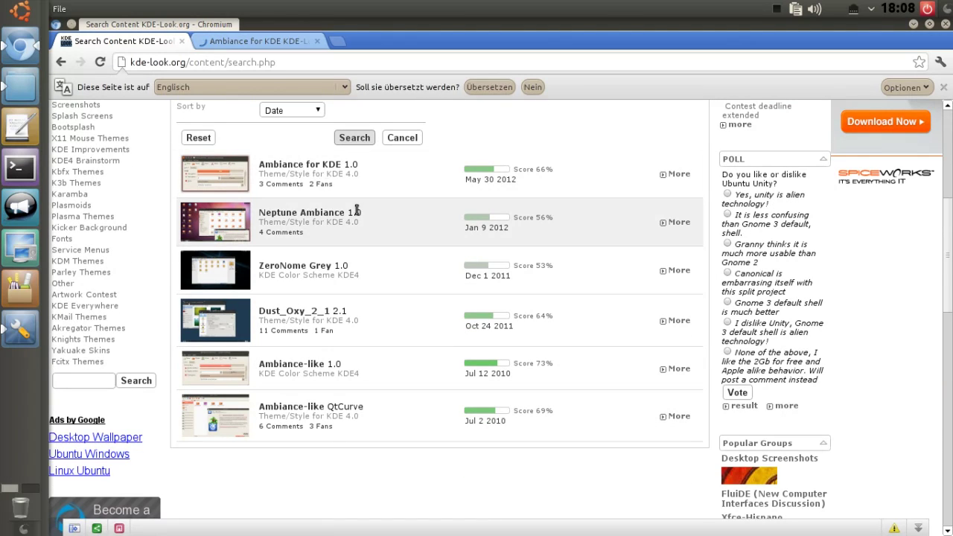
{"action": "left_click", "coordinate": [304, 216]}
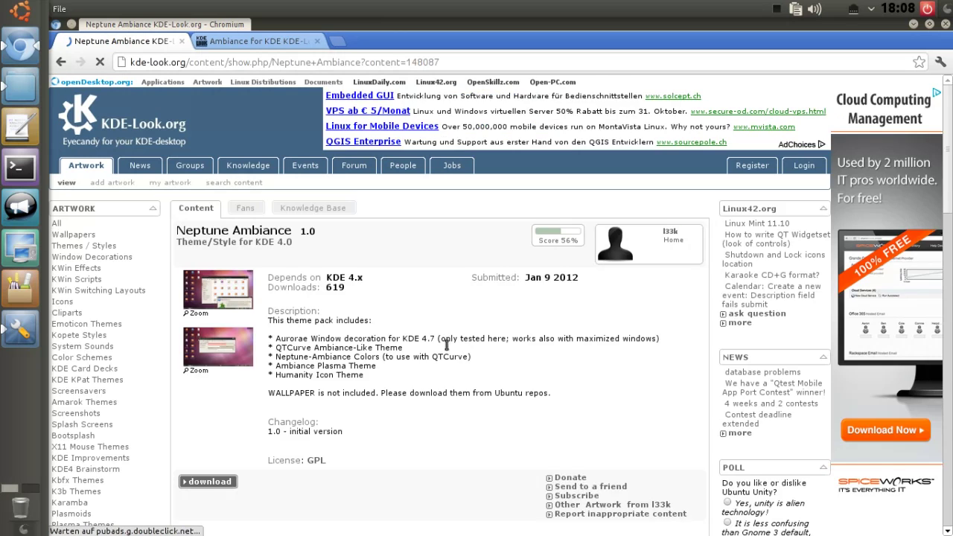
{"action": "scroll", "coordinate": [447, 344], "scroll_direction": "down", "scroll_amount": 3}
{"action": "scroll", "coordinate": [440, 337], "scroll_direction": "up", "scroll_amount": 1}
{"action": "left_click", "coordinate": [227, 216]}
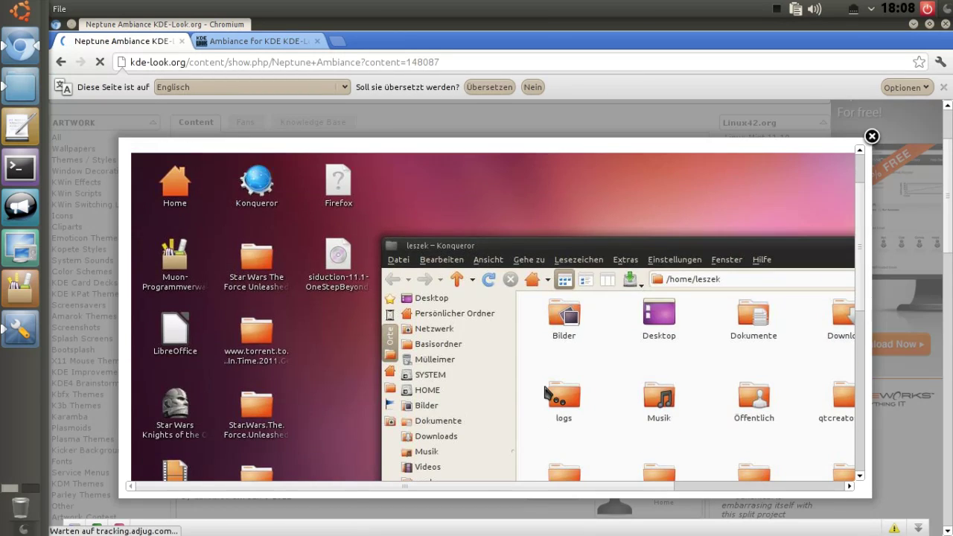
{"action": "left_click", "coordinate": [872, 136]}
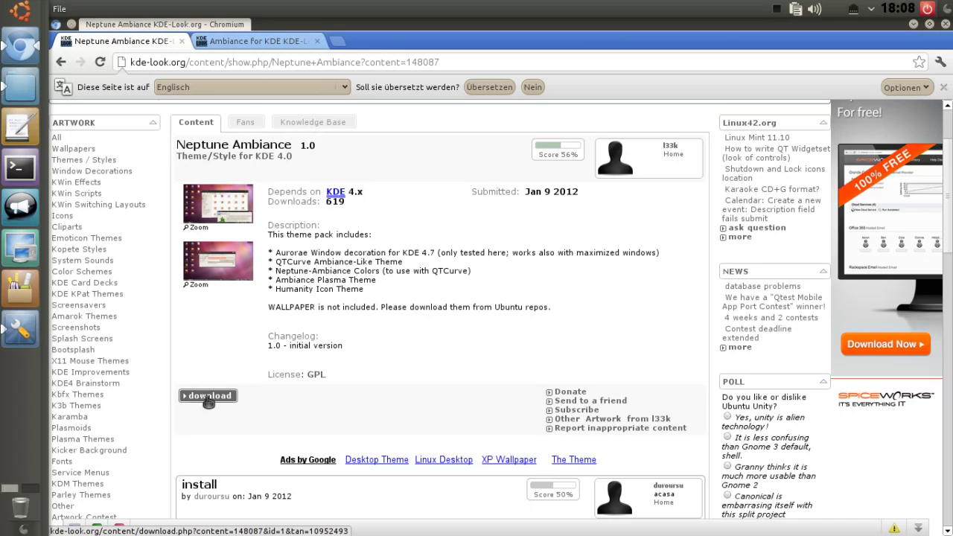
{"action": "left_click", "coordinate": [331, 382]}
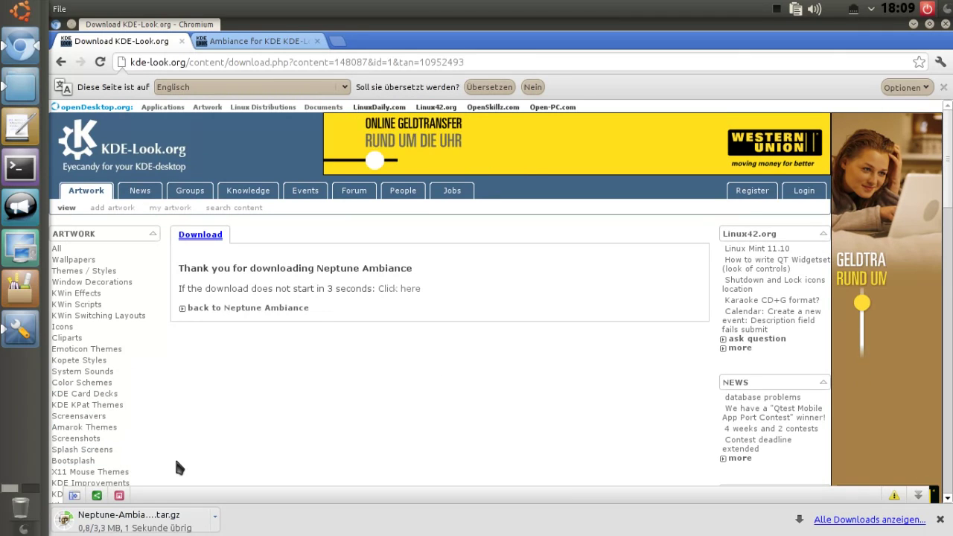
{"action": "left_click", "coordinate": [143, 525]}
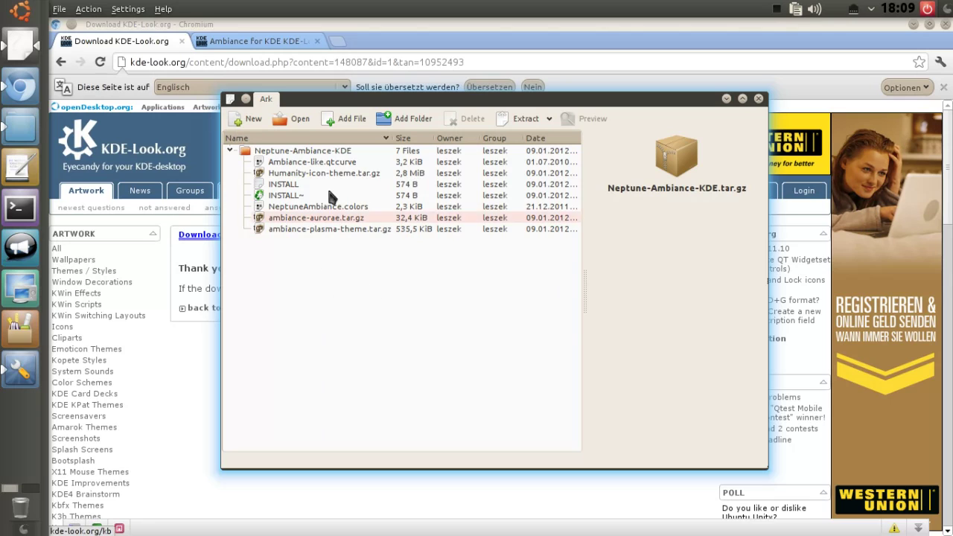
Step: Extract Ambiance-like.qtcurve to the Desktop, then close Ark and Chromium
{"action": "left_click", "coordinate": [317, 162]}
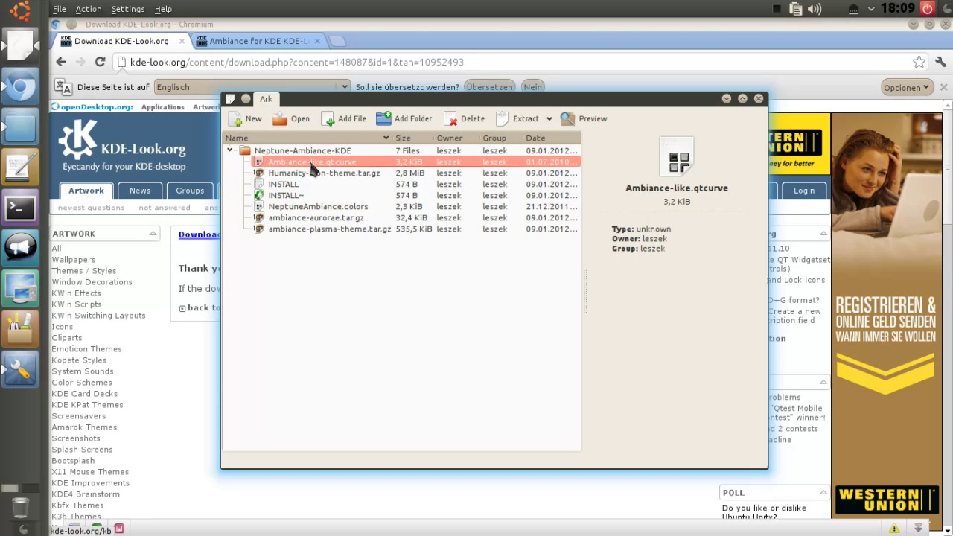
{"action": "left_click", "coordinate": [525, 118]}
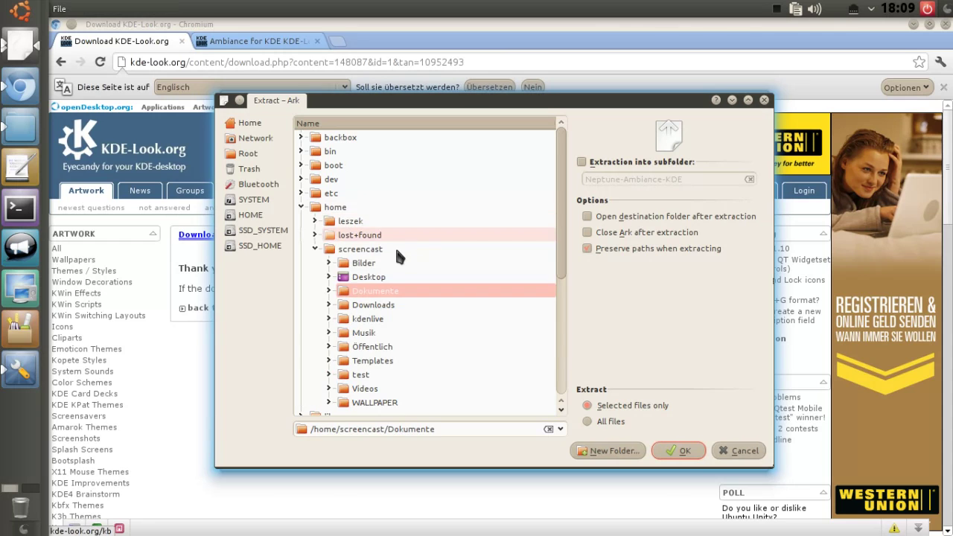
{"action": "left_click", "coordinate": [369, 277]}
{"action": "key", "text": "Return"}
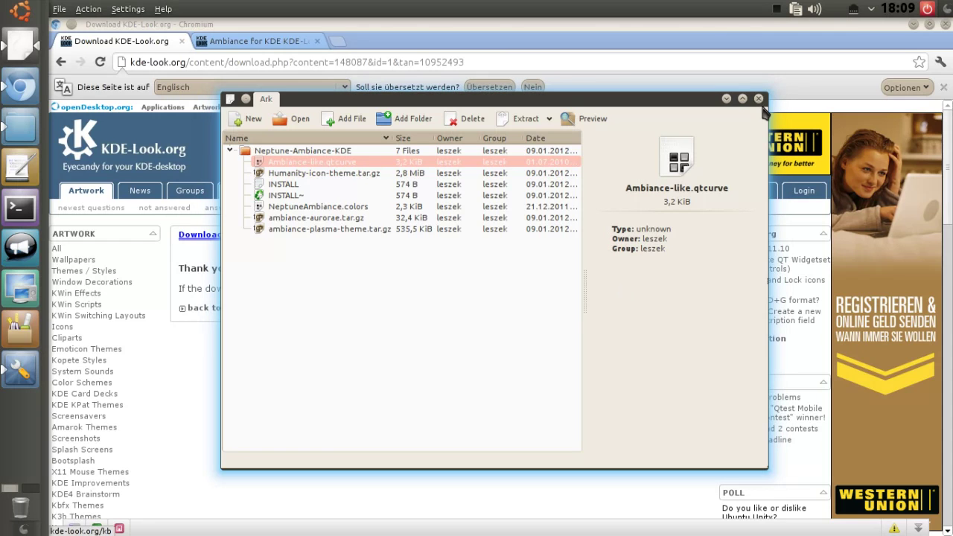
{"action": "left_click", "coordinate": [767, 100]}
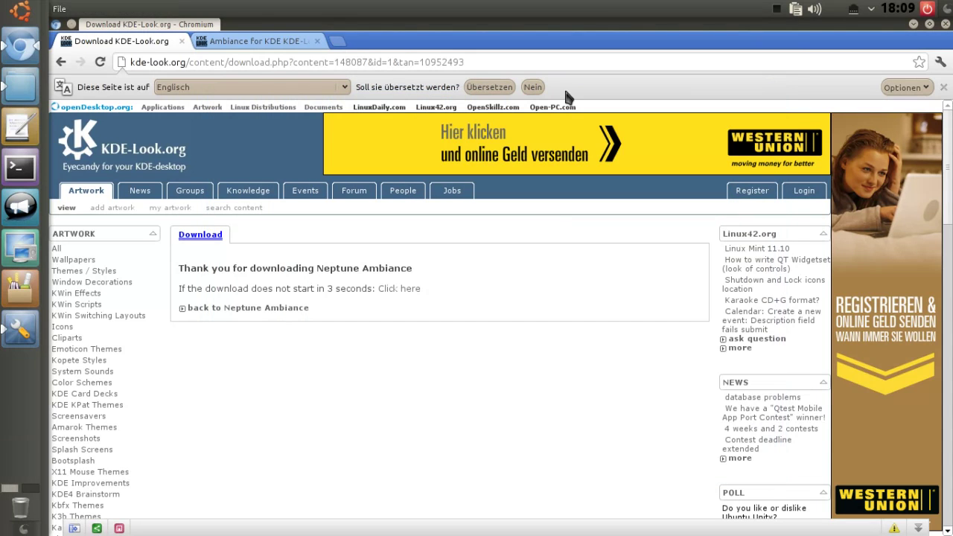
{"action": "left_click", "coordinate": [945, 24]}
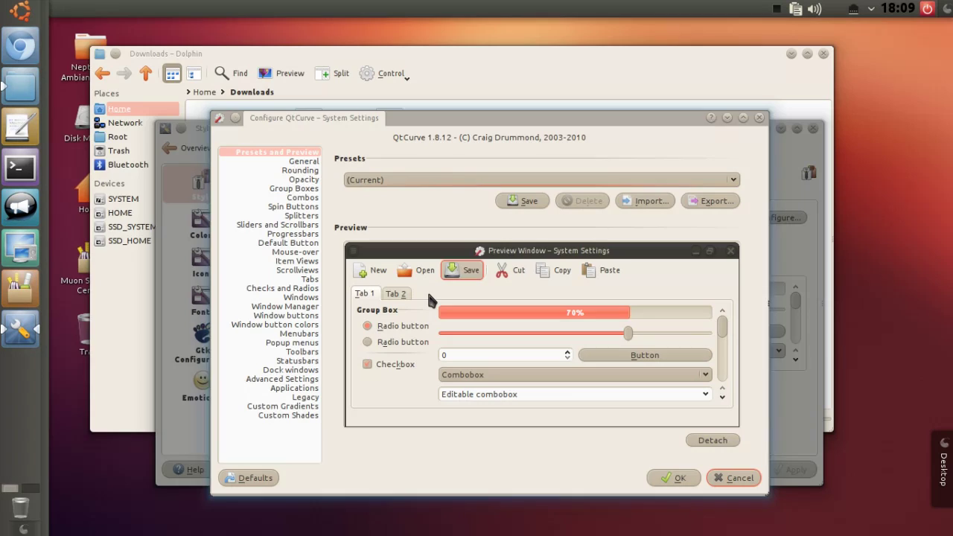
Step: Import Ambiance-like.qtcurve from Desktop/Neptune-Ambiance-KDE as the QtCurve preset and apply the style
{"action": "left_click", "coordinate": [641, 201]}
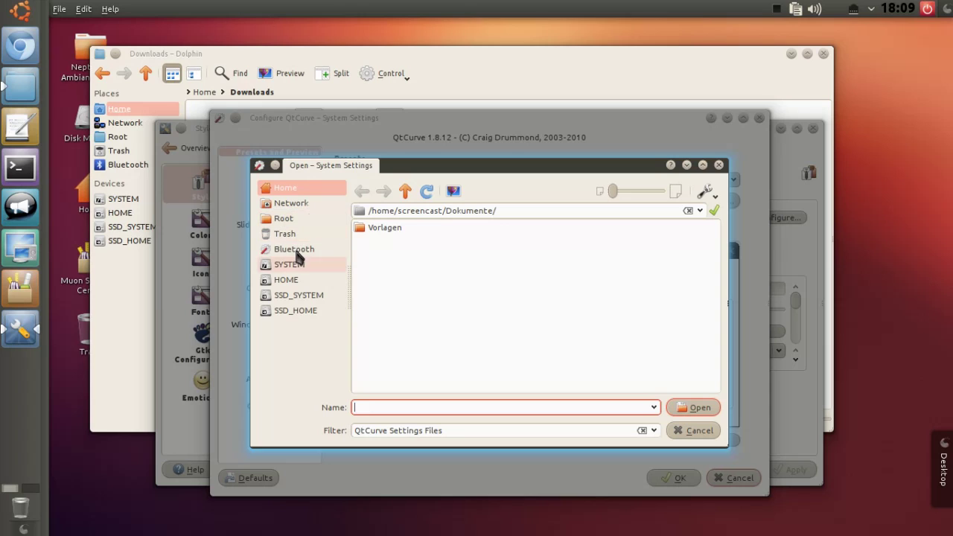
{"action": "left_click", "coordinate": [406, 190]}
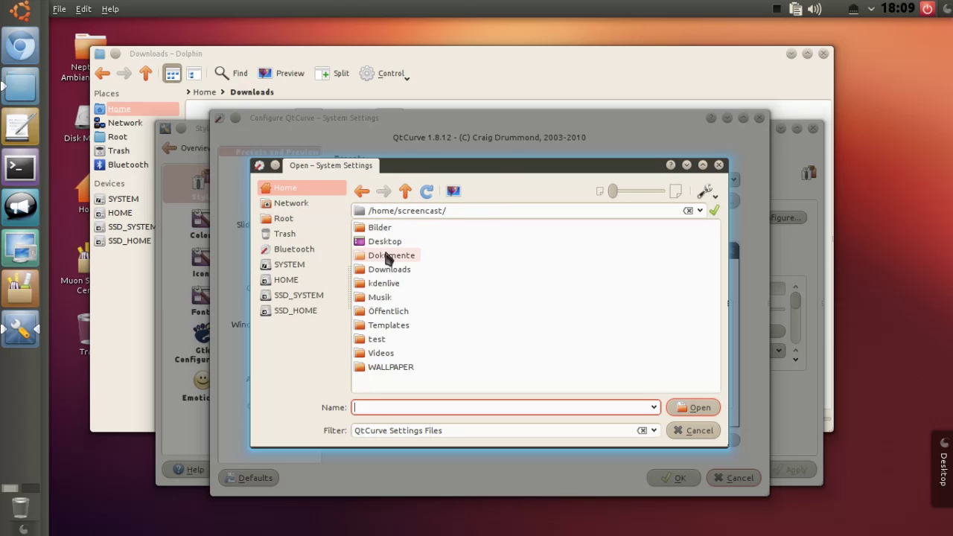
{"action": "left_click", "coordinate": [383, 243]}
{"action": "left_click", "coordinate": [406, 231]}
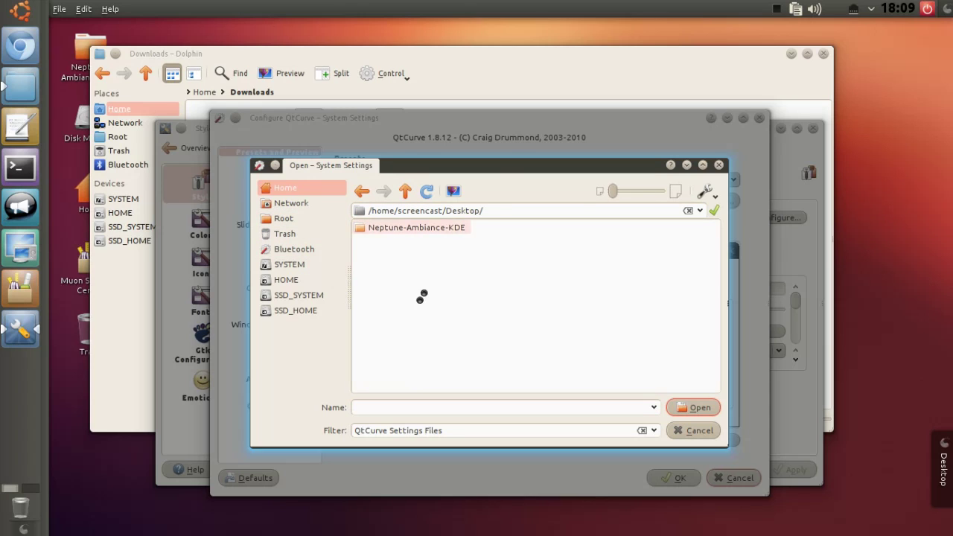
{"action": "left_click", "coordinate": [402, 231]}
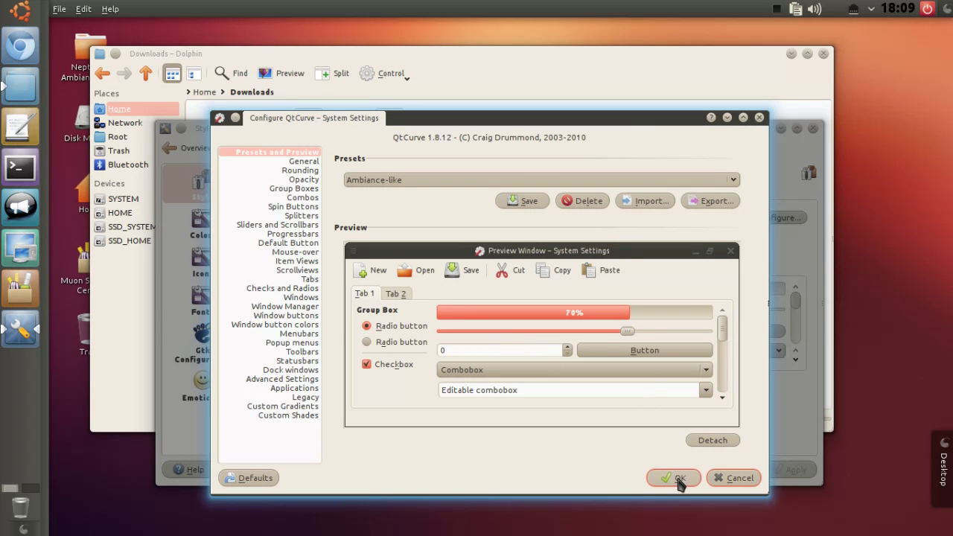
{"action": "left_click", "coordinate": [678, 478]}
{"action": "left_click", "coordinate": [794, 470]}
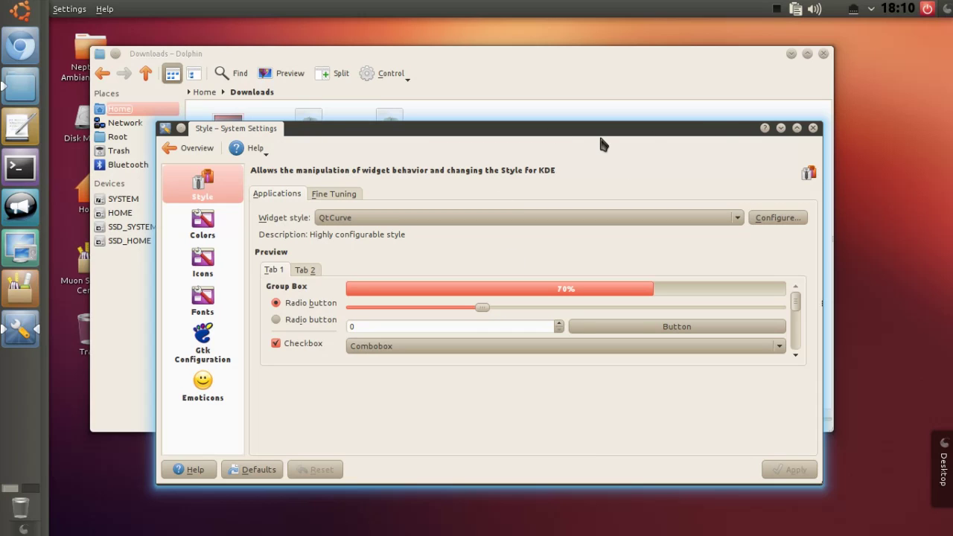
Step: Open Workspace Appearance's Window Decorations page and briefly check Get New Decorations
{"action": "mouse_move", "coordinate": [603, 144]}
{"action": "left_mouse_down"}
{"action": "mouse_move", "coordinate": [589, 144]}
{"action": "mouse_move", "coordinate": [598, 136]}
{"action": "mouse_move", "coordinate": [610, 151]}
{"action": "left_mouse_up"}
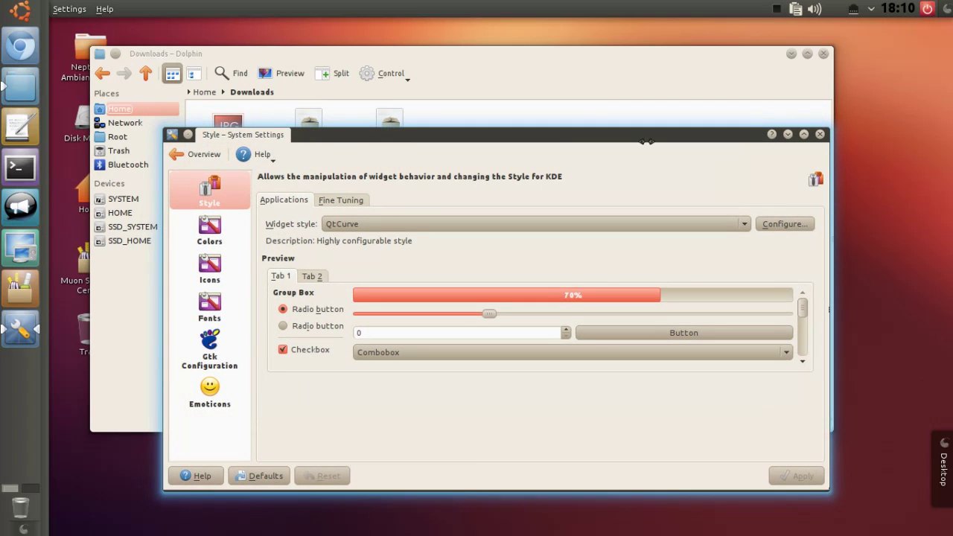
{"action": "key", "text": "alt+Left"}
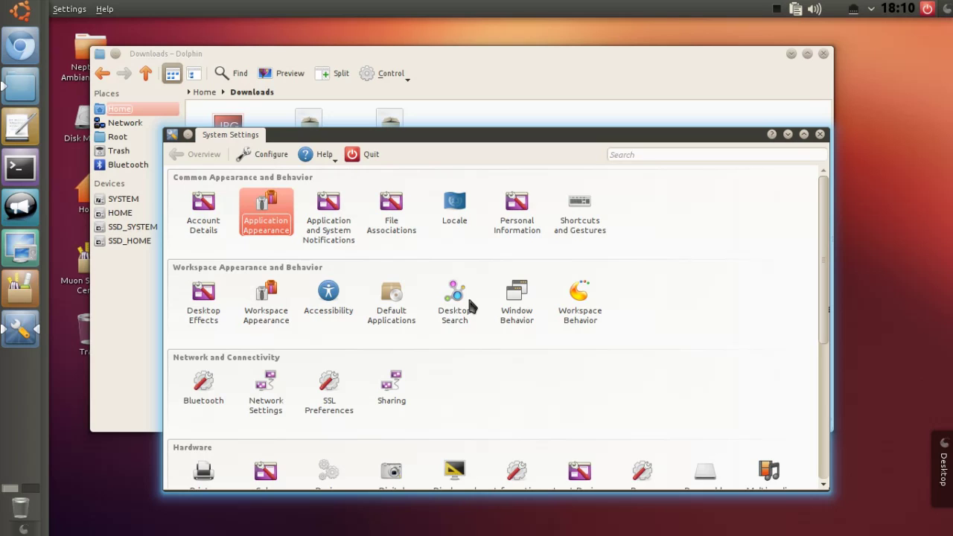
{"action": "left_click", "coordinate": [266, 313]}
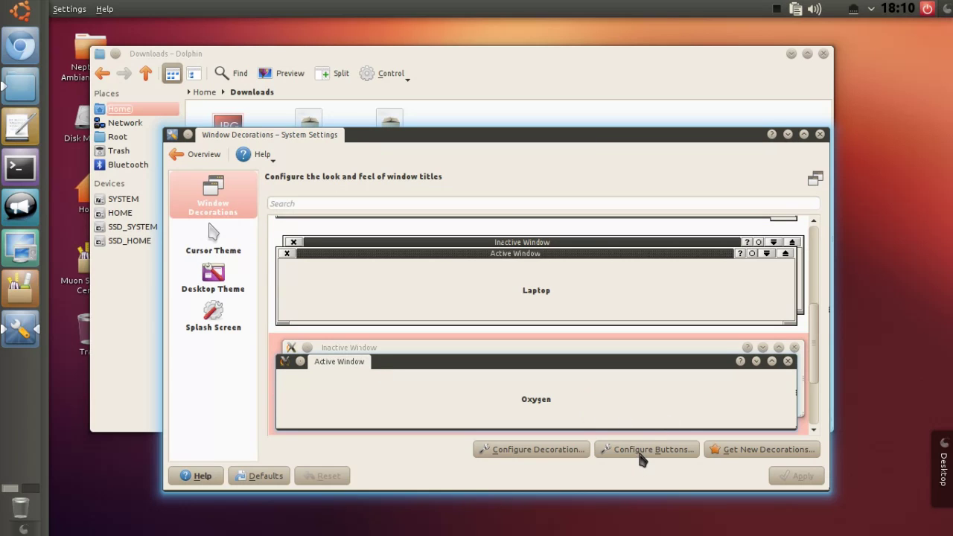
{"action": "left_click", "coordinate": [744, 453]}
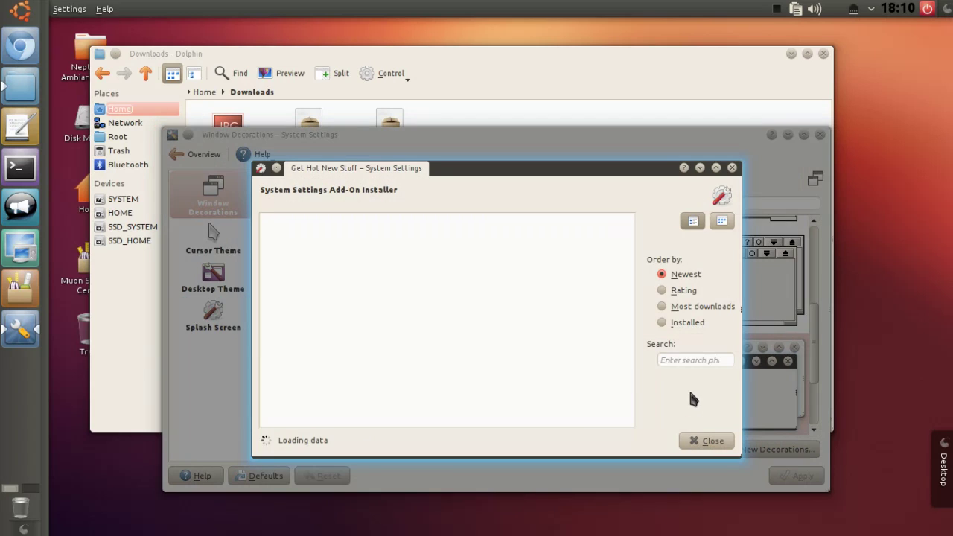
{"action": "left_click", "coordinate": [711, 441]}
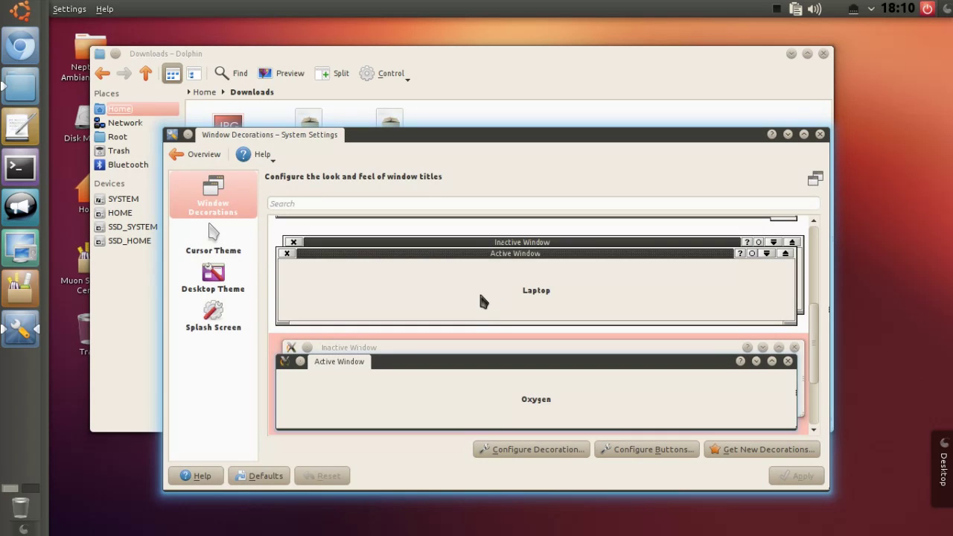
Step: In Dolphin's Downloads, open Neptune-Ambiance-KDE.tar.gz and copy ambiance-aurorae.tar.gz out of it
{"action": "left_click", "coordinate": [330, 64]}
{"action": "left_click", "coordinate": [292, 207]}
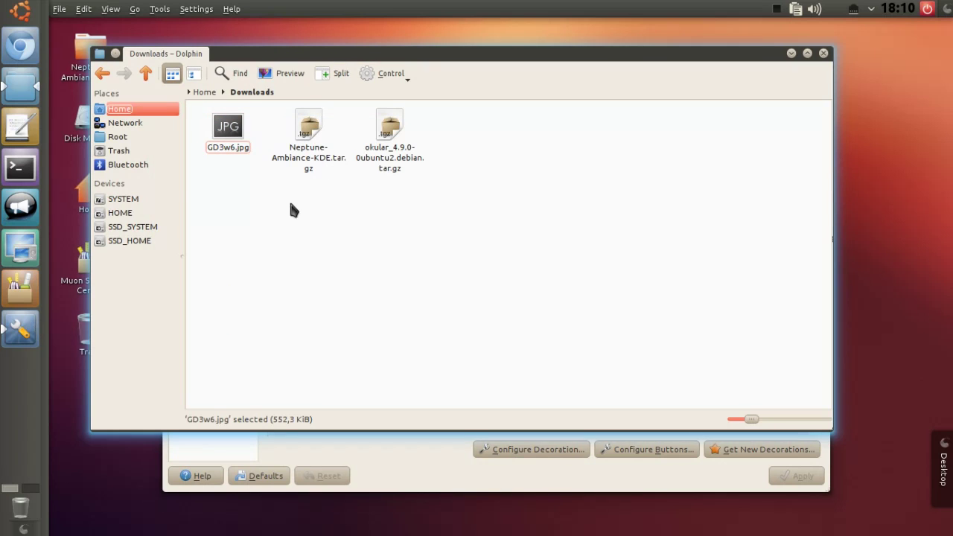
{"action": "left_click", "coordinate": [141, 114]}
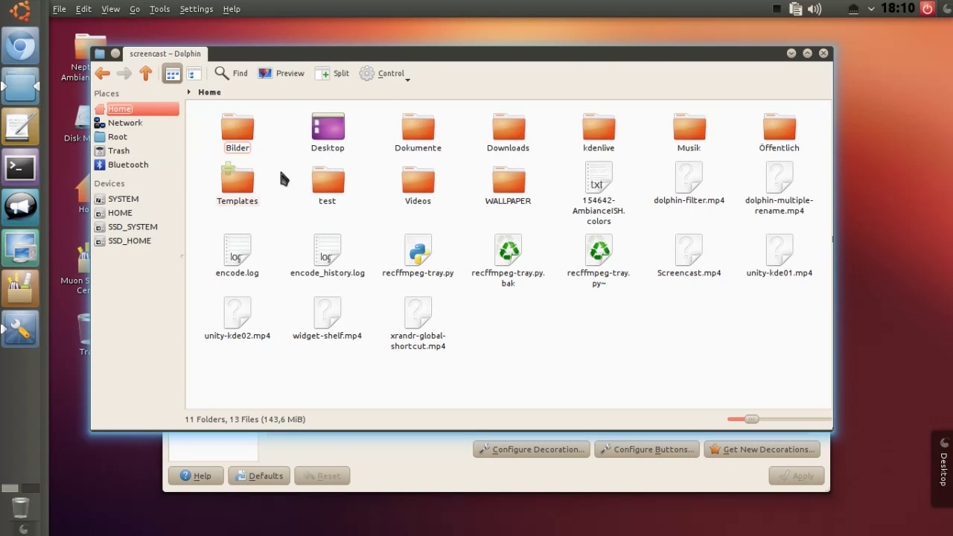
{"action": "left_click", "coordinate": [508, 128]}
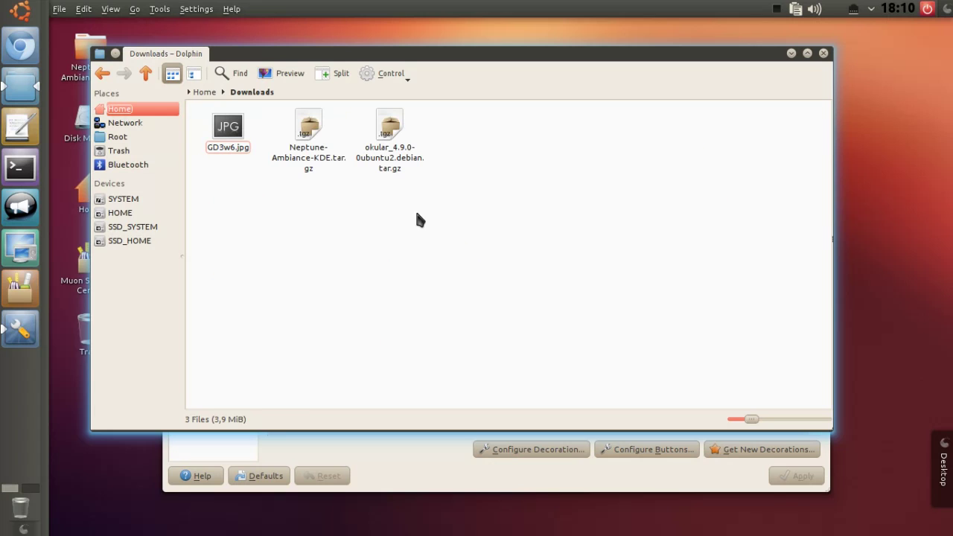
{"action": "left_click", "coordinate": [317, 166]}
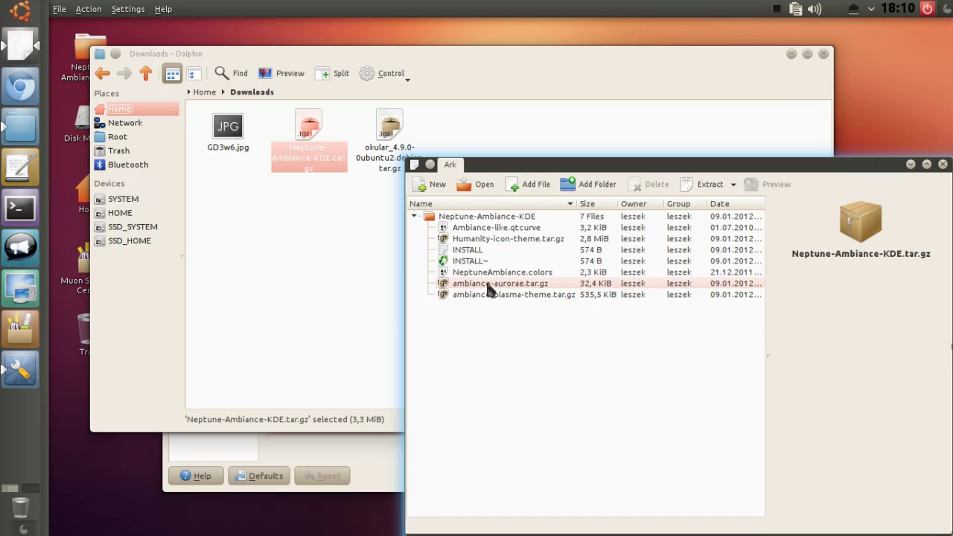
{"action": "left_click_drag", "start_coordinate": [490, 283], "coordinate": [318, 286]}
Step: Open ambiance-aurorae.tar.gz in Ark to reveal its ambiance folder
{"action": "left_click", "coordinate": [943, 165]}
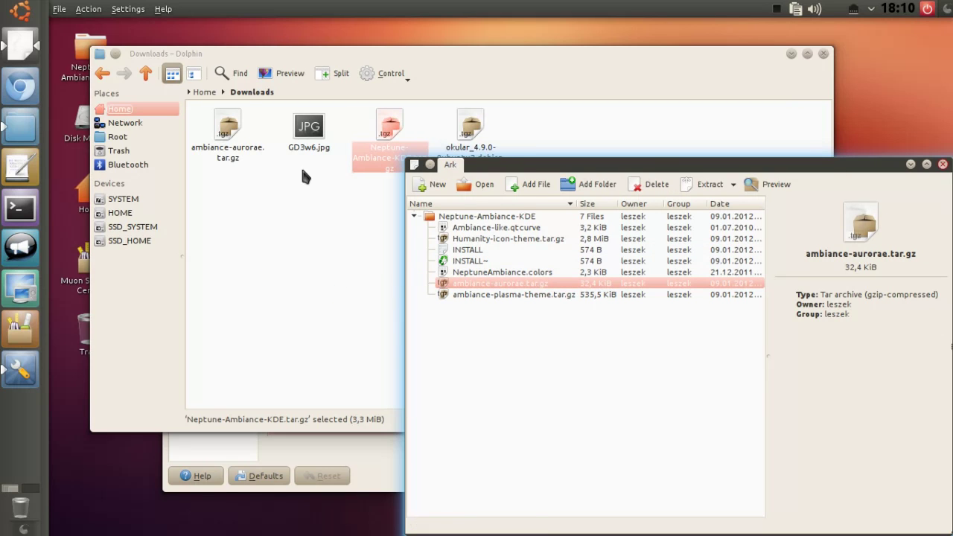
{"action": "left_click_drag", "start_coordinate": [228, 138], "coordinate": [256, 191]}
{"action": "key", "text": "Return"}
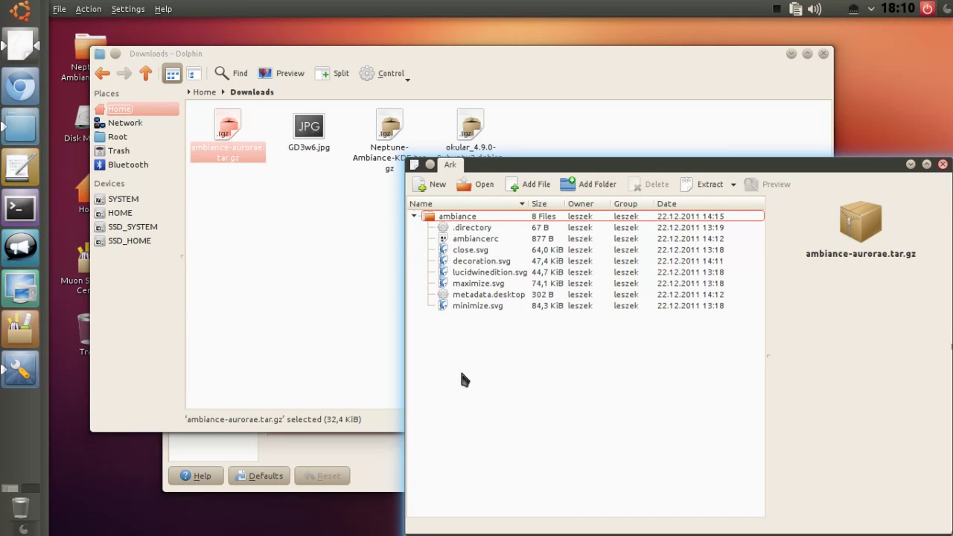
Step: Revisit Get New Decorations in the Window Decorations settings, then return to Dolphin
{"action": "key", "text": "ctrl+q"}
{"action": "left_click", "coordinate": [436, 479]}
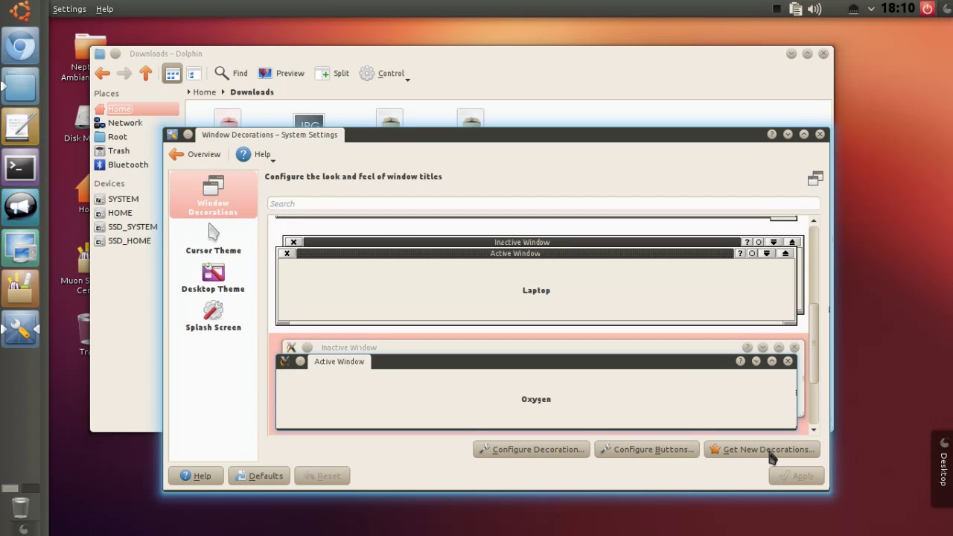
{"action": "left_click", "coordinate": [771, 451]}
{"action": "left_click", "coordinate": [717, 443]}
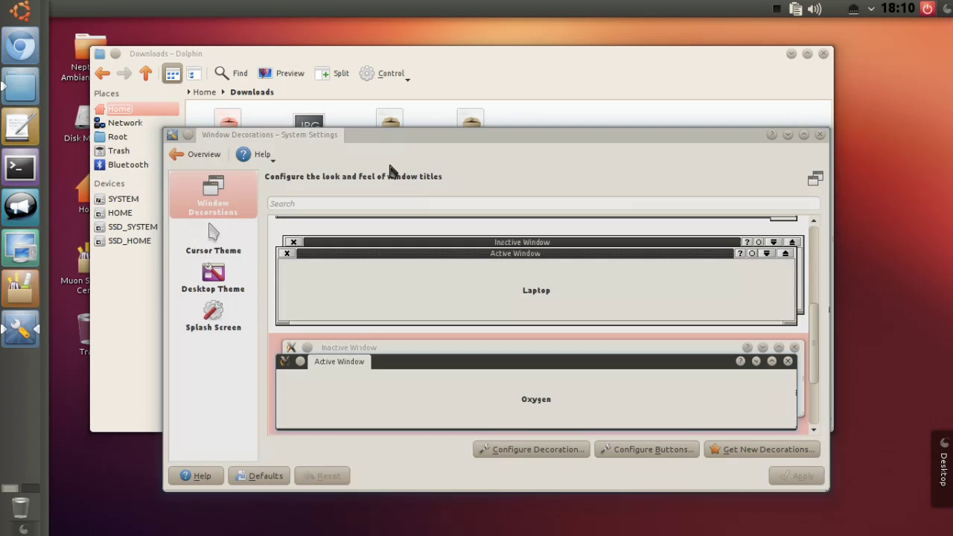
{"action": "left_click", "coordinate": [240, 155]}
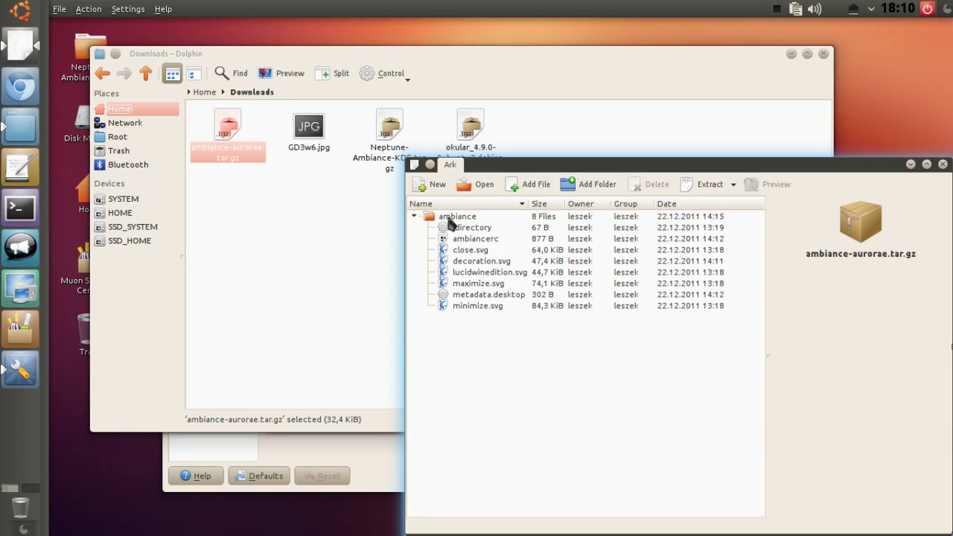
Step: Navigate Dolphin to ~/.kde/share/apps/desktoptheme via the location bar
{"action": "left_click", "coordinate": [204, 92]}
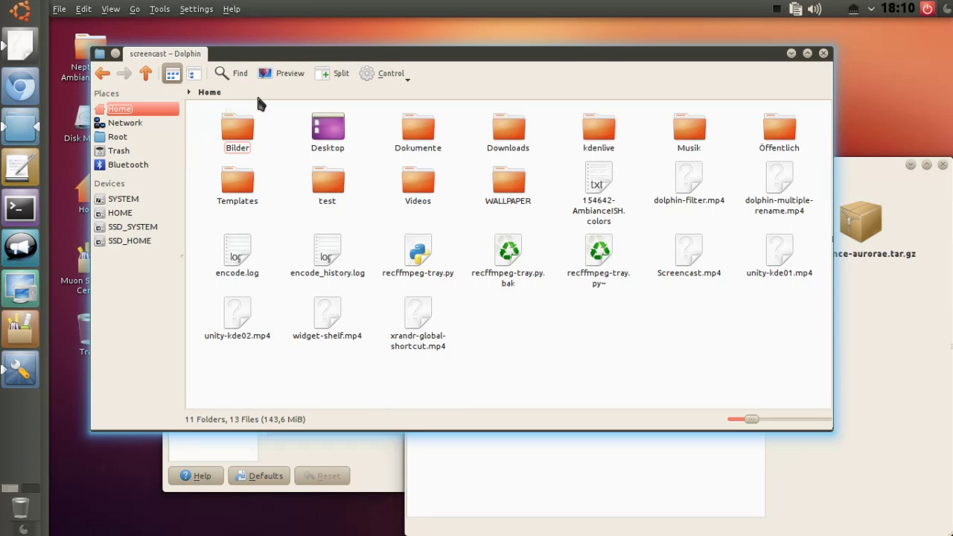
{"action": "key", "text": "ctrl+l"}
{"action": "type", "text": ".k"}
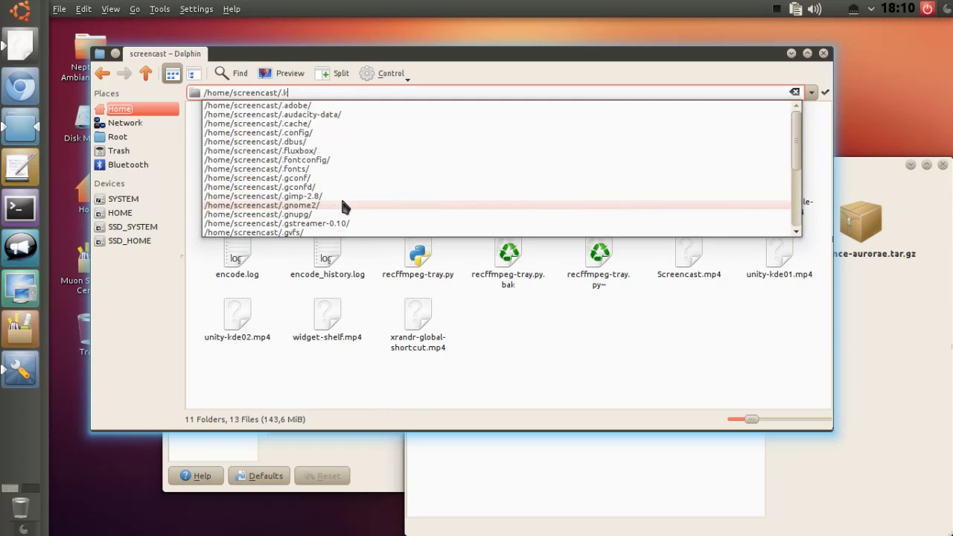
{"action": "type", "text": "de/share/apps"}
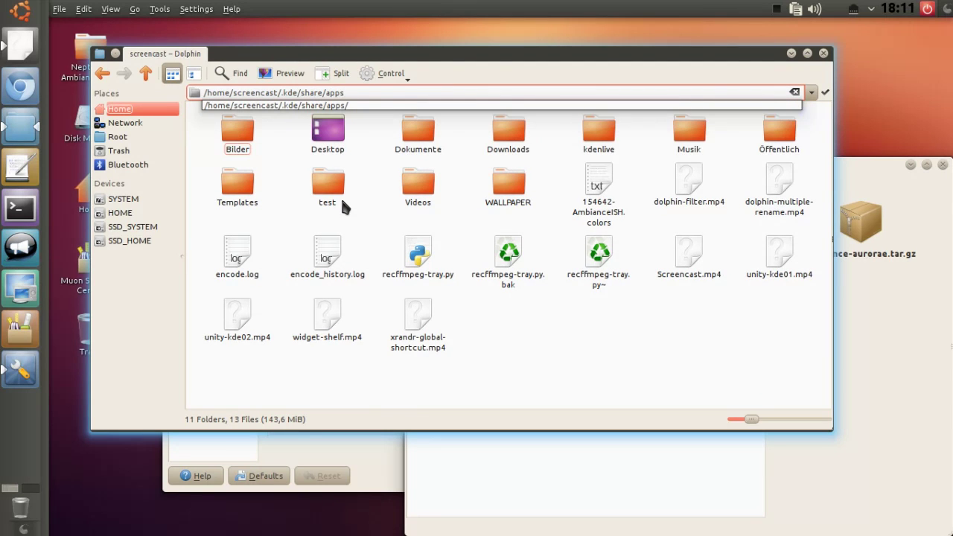
{"action": "key", "text": "Down"}
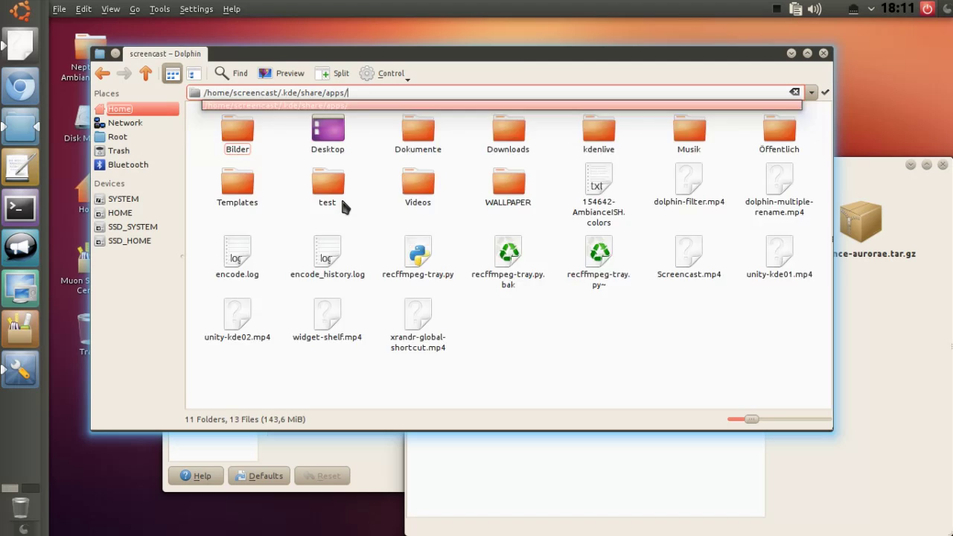
{"action": "key", "text": "Return"}
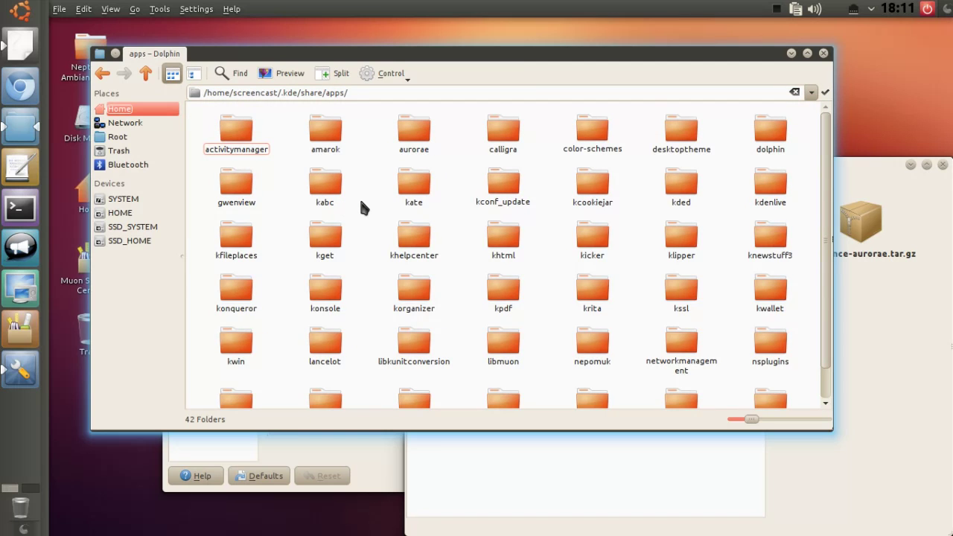
{"action": "type", "text": "d"}
{"action": "key", "text": "Return"}
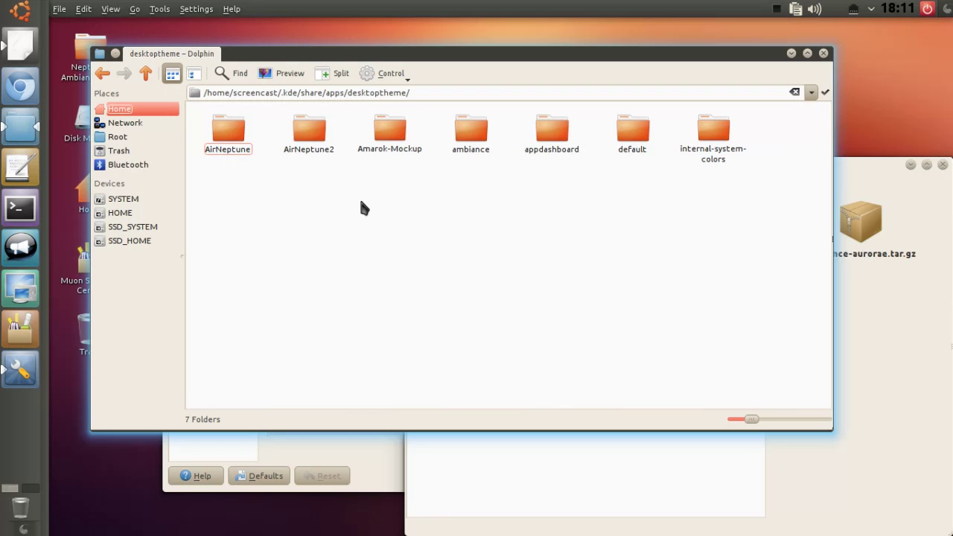
Step: Drag the ambiance folder from Ark into desktoptheme, overwriting existing files, and close Ark
{"action": "left_click", "coordinate": [876, 173]}
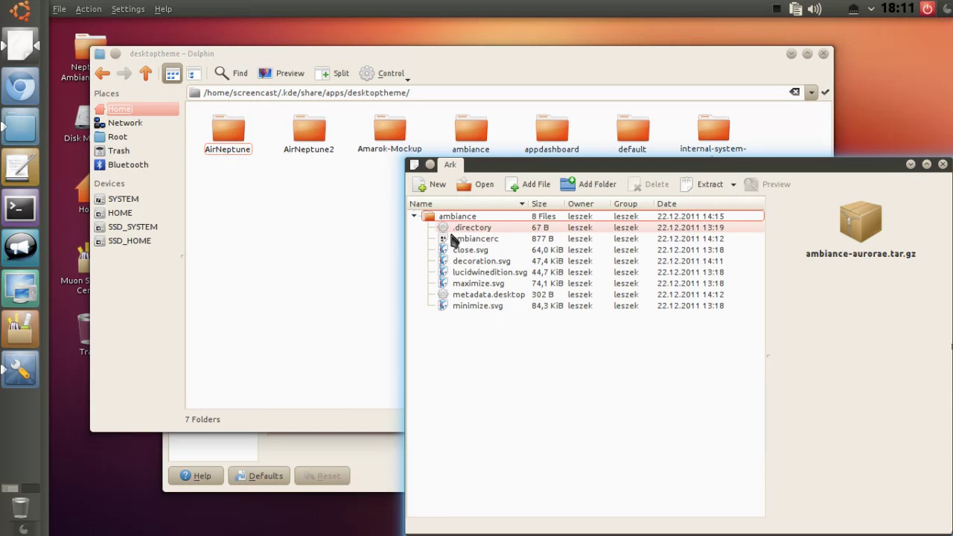
{"action": "left_click_drag", "start_coordinate": [455, 221], "coordinate": [308, 228]}
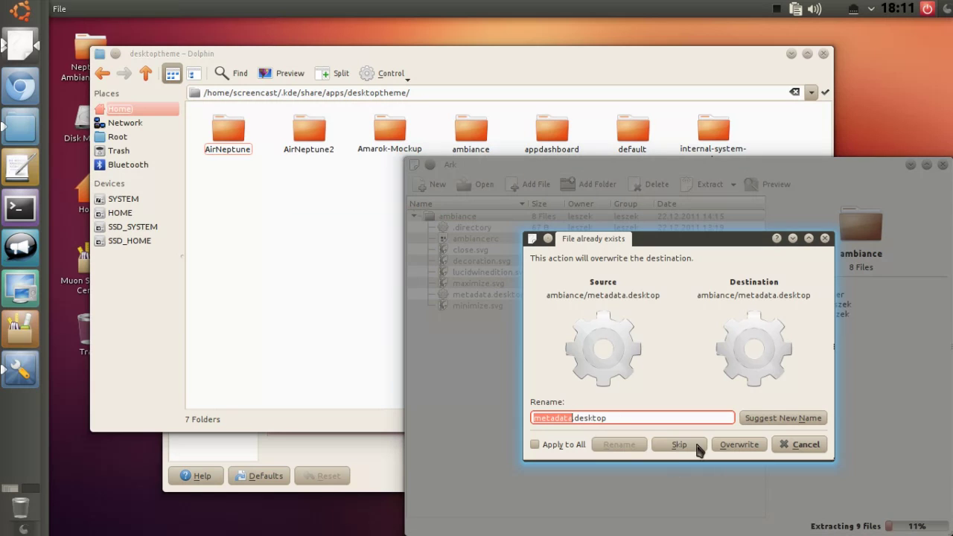
{"action": "left_click", "coordinate": [747, 447]}
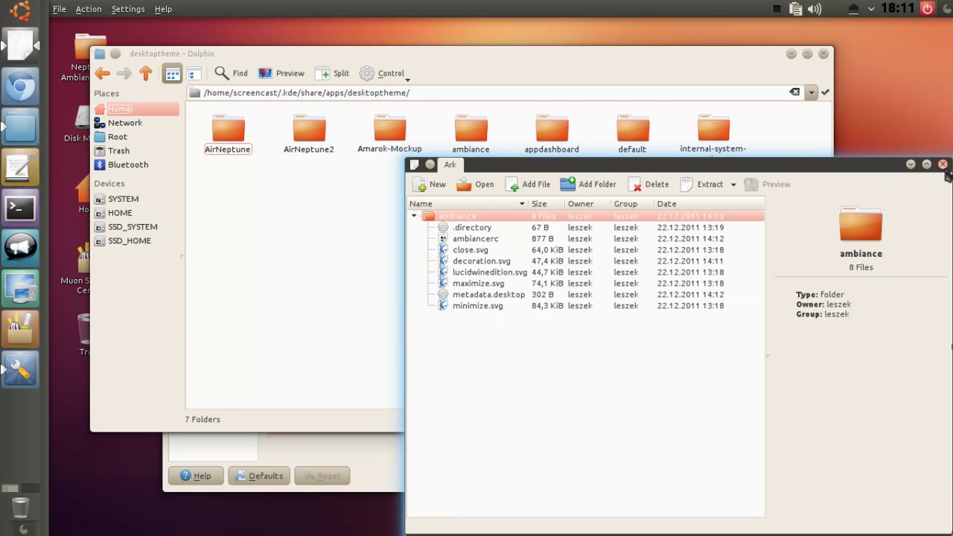
{"action": "left_click", "coordinate": [943, 164]}
{"action": "left_click", "coordinate": [550, 490]}
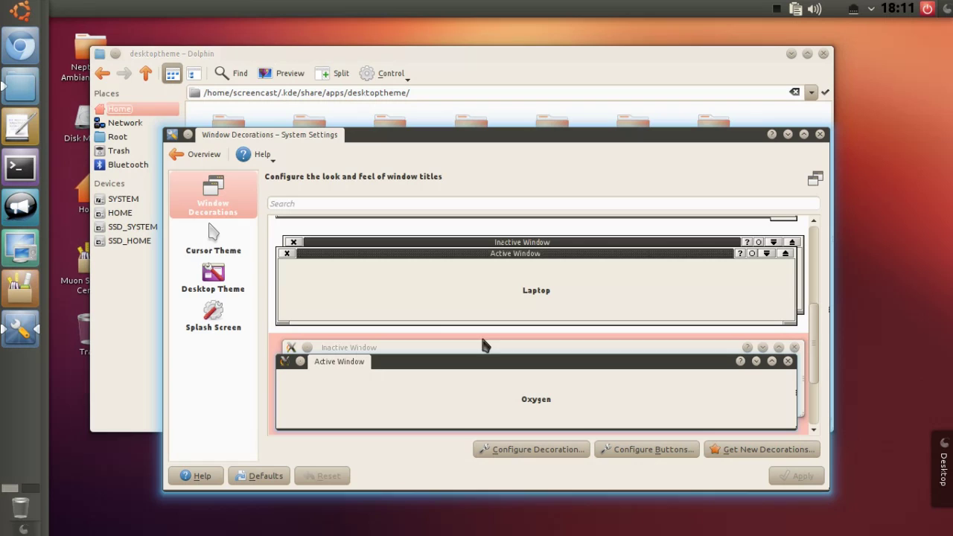
Step: Select Ambiance in the Window Decorations list and apply it
{"action": "left_click", "coordinate": [192, 154]}
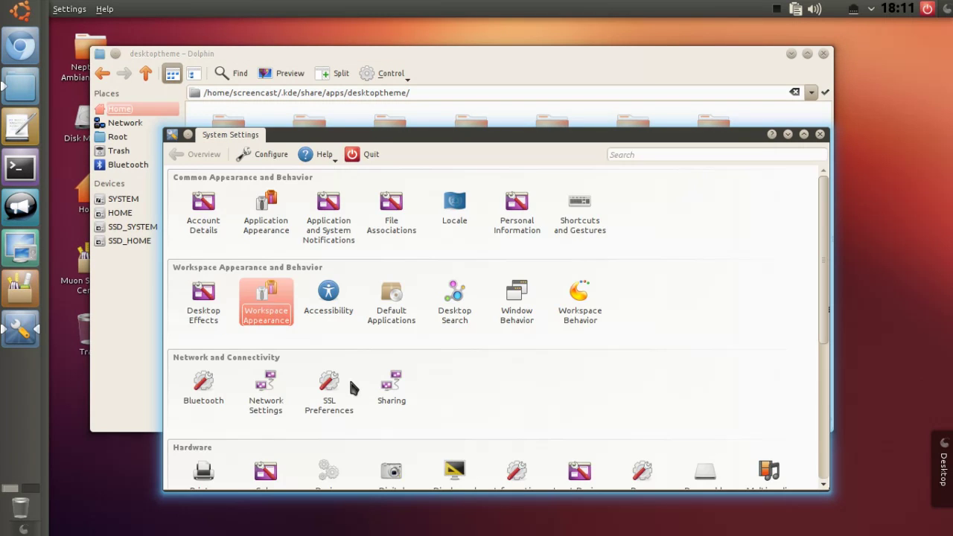
{"action": "left_click", "coordinate": [268, 313]}
{"action": "scroll", "coordinate": [820, 402], "scroll_direction": "down", "scroll_amount": 1}
{"action": "left_click_drag", "start_coordinate": [815, 378], "coordinate": [823, 268]}
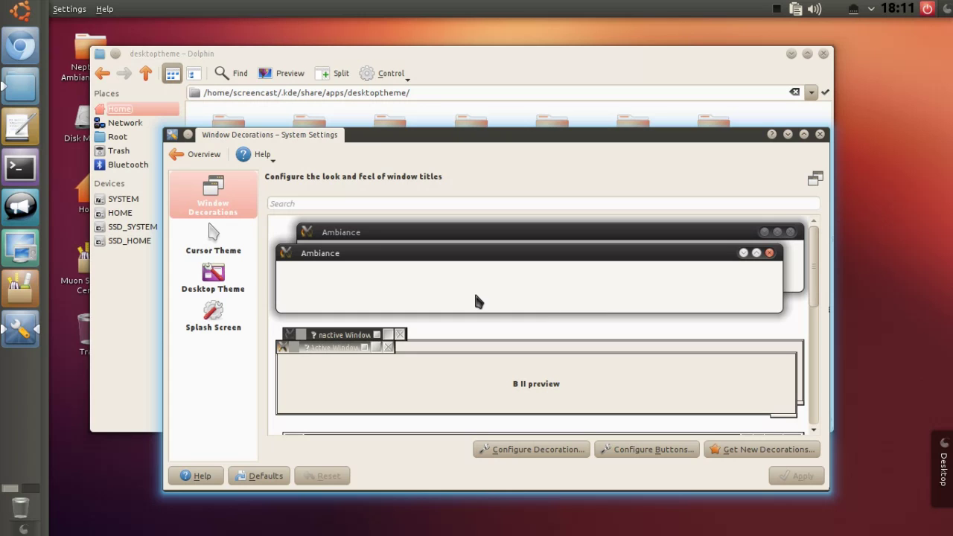
{"action": "left_click", "coordinate": [531, 301]}
{"action": "left_click", "coordinate": [796, 478]}
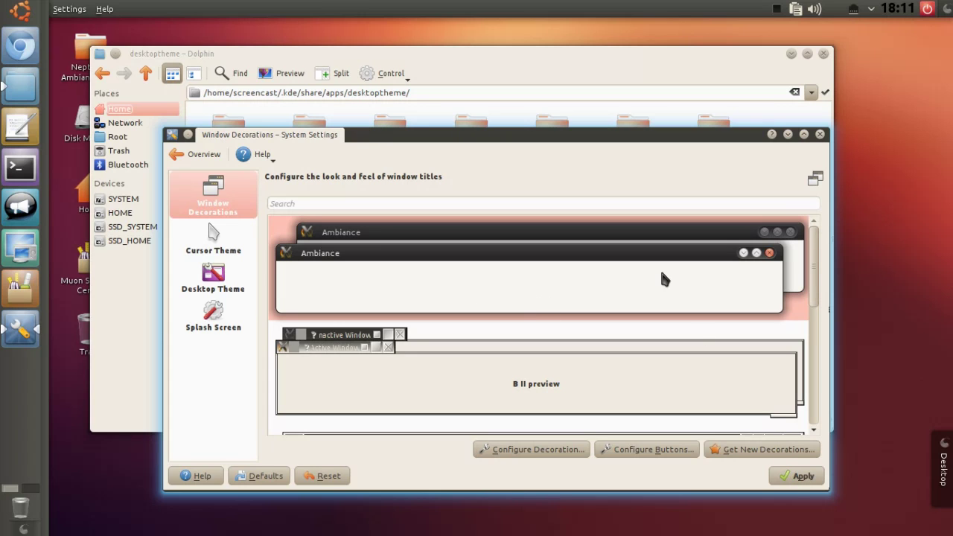
{"action": "mouse_move", "coordinate": [387, 141]}
{"action": "left_mouse_down"}
{"action": "mouse_move", "coordinate": [453, 121]}
{"action": "mouse_move", "coordinate": [388, 125]}
{"action": "left_mouse_up"}
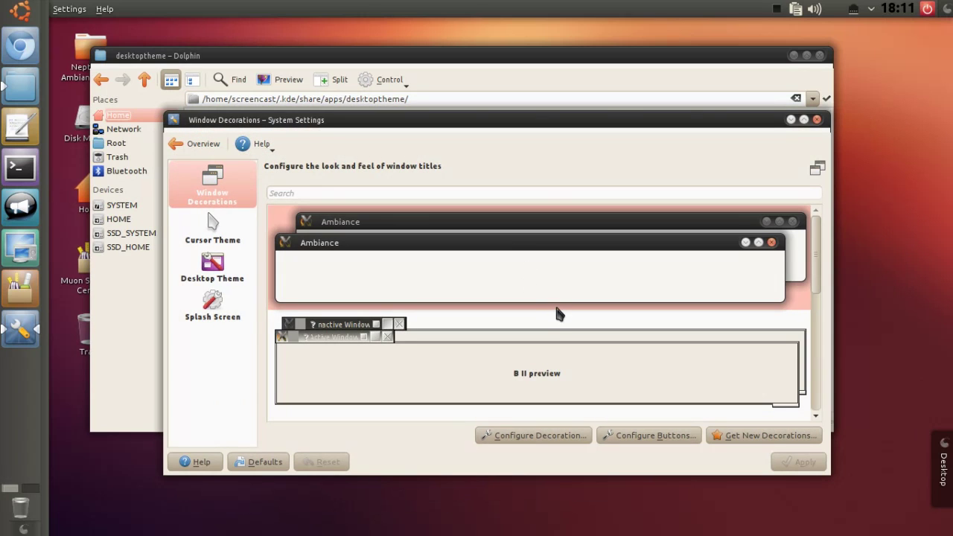
Step: Close System Settings, restore the desktoptheme Dolphin window to normal size and reposition it
{"action": "left_click", "coordinate": [791, 119]}
{"action": "left_click_drag", "start_coordinate": [618, 117], "coordinate": [645, 182]}
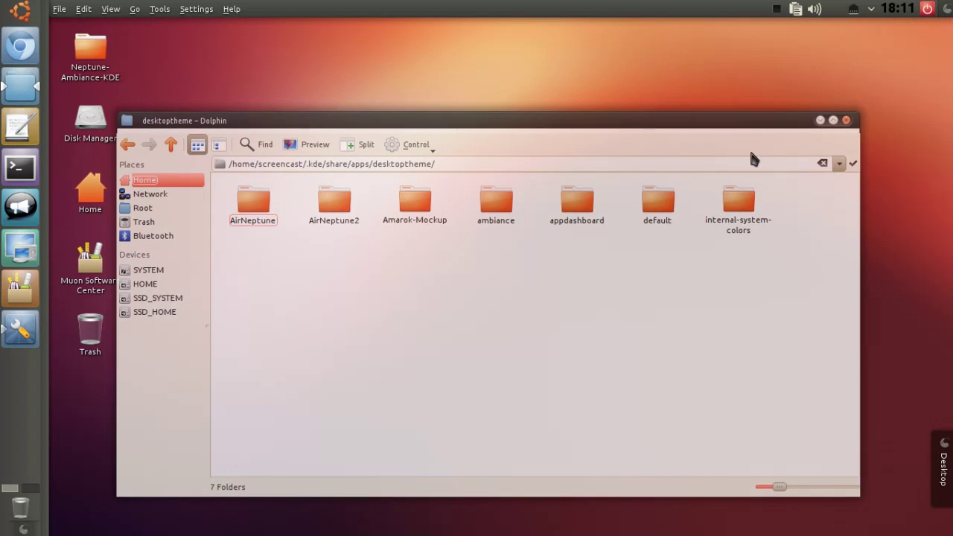
{"action": "left_click", "coordinate": [835, 122]}
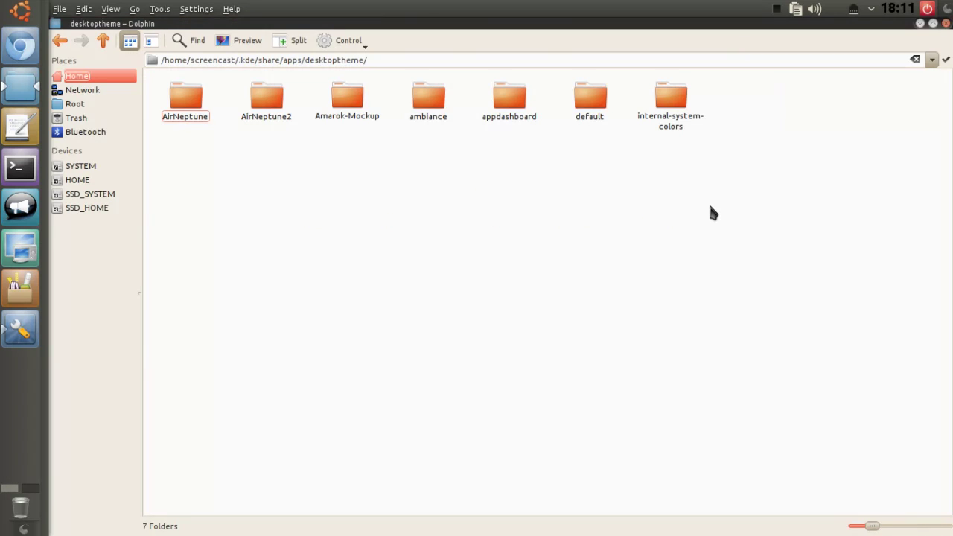
{"action": "left_click", "coordinate": [933, 23]}
{"action": "left_click_drag", "start_coordinate": [523, 134], "coordinate": [499, 134]}
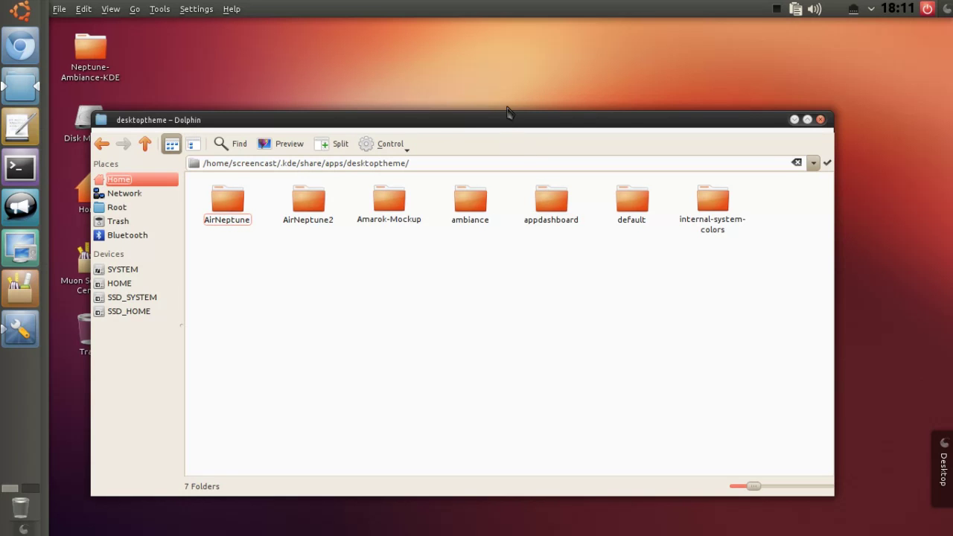
{"action": "left_click_drag", "start_coordinate": [511, 115], "coordinate": [534, 85]}
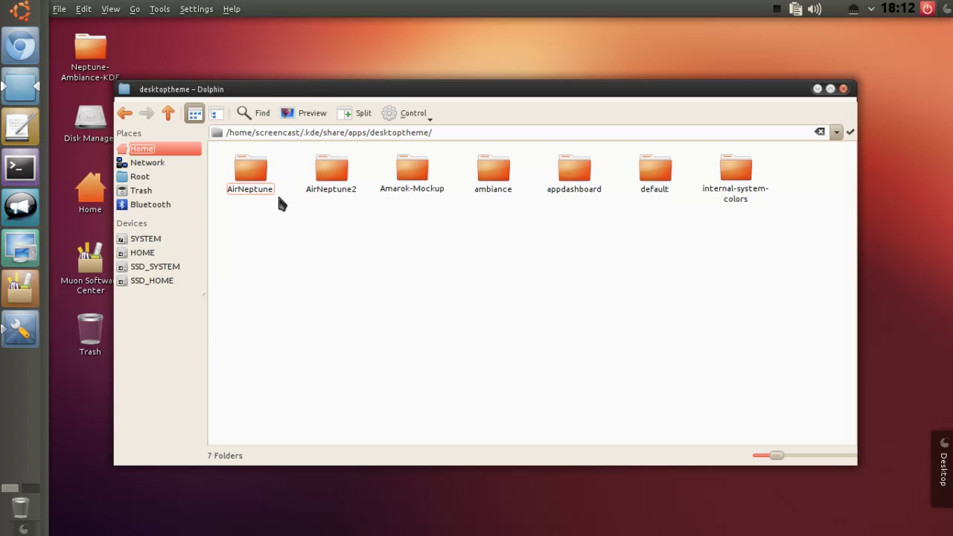
Step: Close Dolphin and apply Oxygen as the window decoration
{"action": "left_click", "coordinate": [843, 89]}
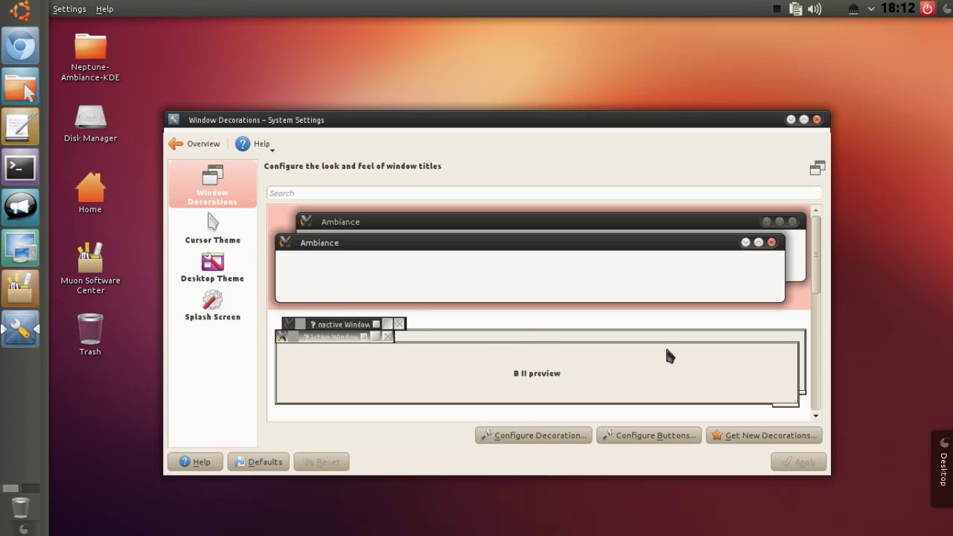
{"action": "left_click", "coordinate": [591, 287]}
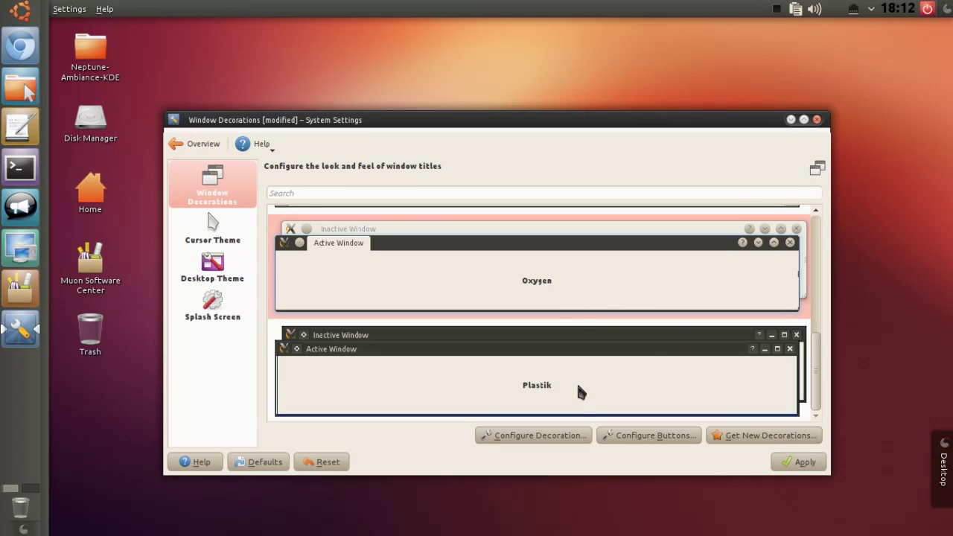
{"action": "left_click", "coordinate": [801, 461]}
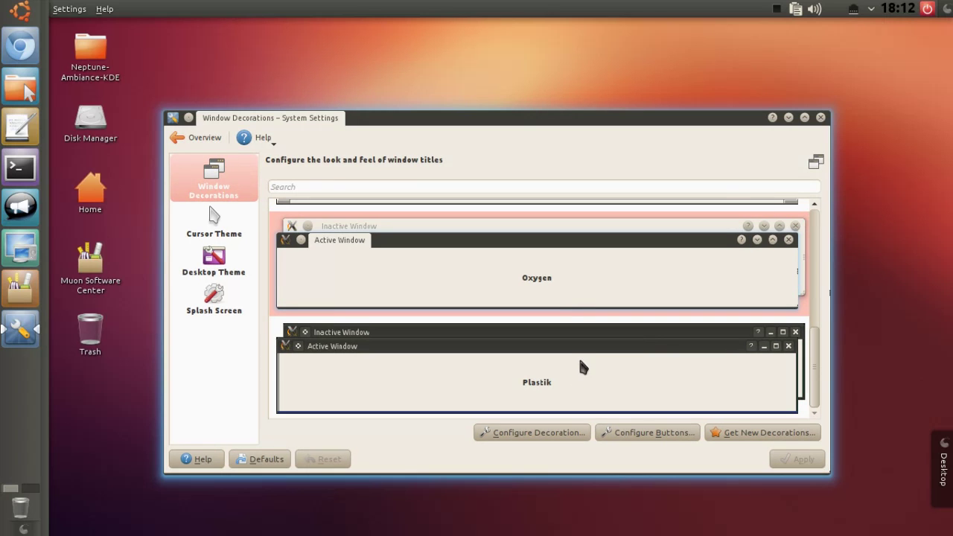
{"action": "left_click_drag", "start_coordinate": [519, 112], "coordinate": [515, 95]}
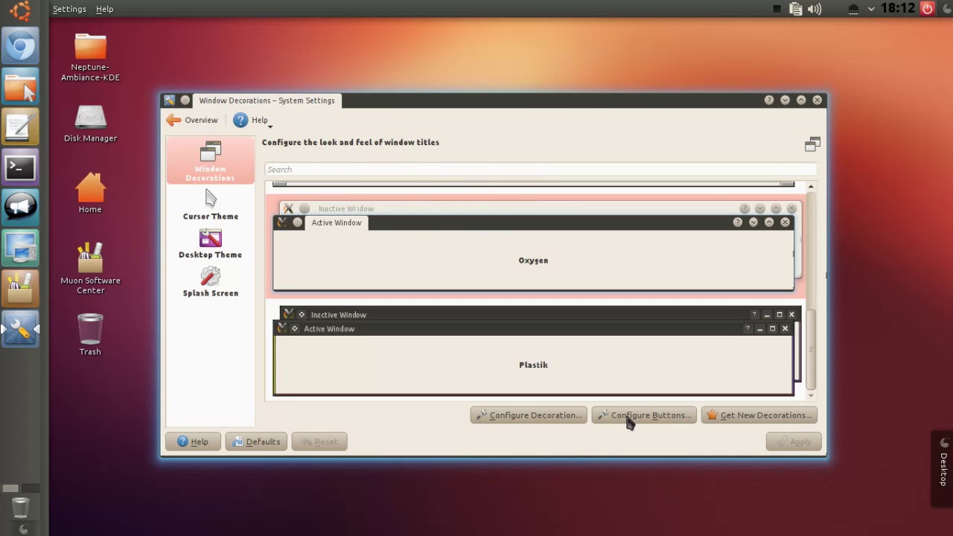
Step: In Oxygen's shadow settings, keep Active Window Glow enabled with an orange outer colour, and apply
{"action": "left_click", "coordinate": [552, 420]}
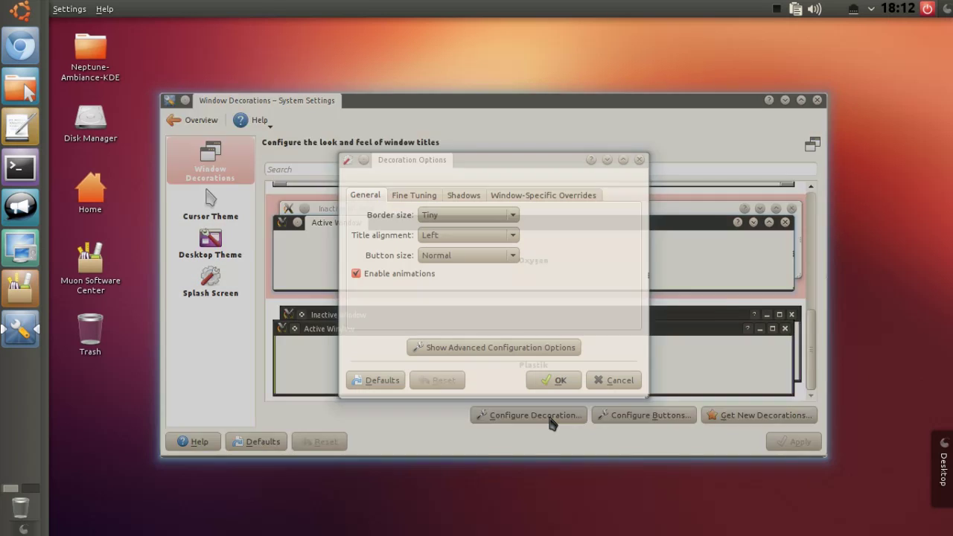
{"action": "left_click", "coordinate": [415, 197]}
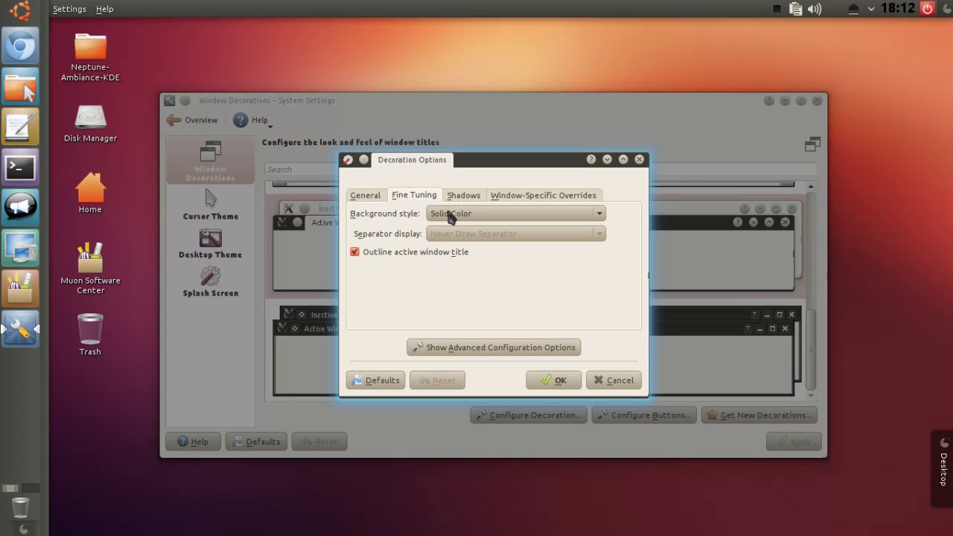
{"action": "left_click", "coordinate": [464, 197]}
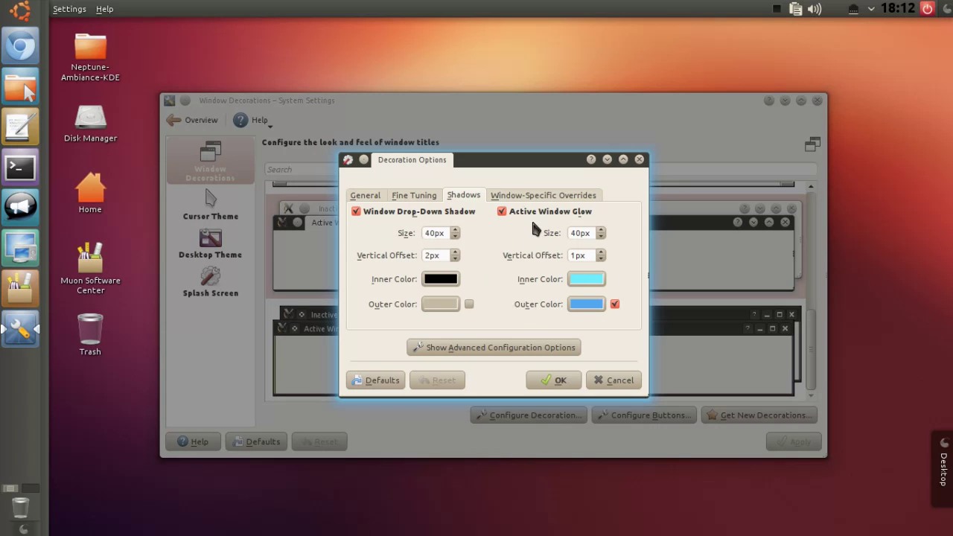
{"action": "left_click", "coordinate": [502, 212]}
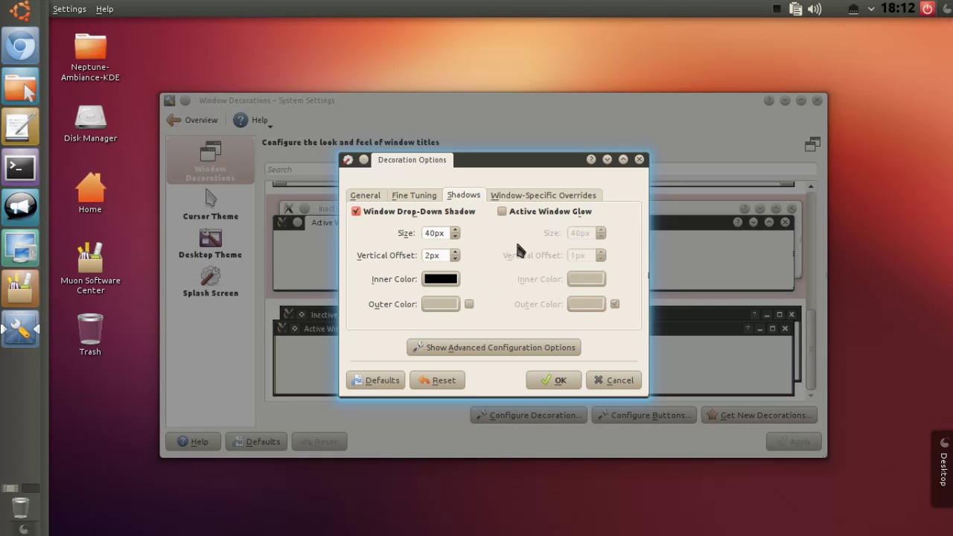
{"action": "left_click", "coordinate": [502, 212]}
{"action": "left_click", "coordinate": [588, 304]}
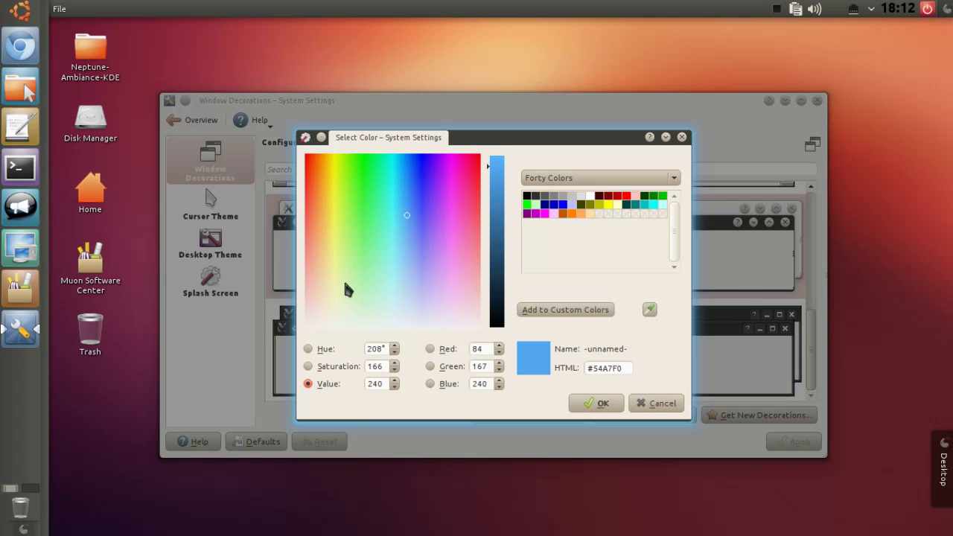
{"action": "left_click", "coordinate": [103, 211]}
{"action": "left_click", "coordinate": [589, 405]}
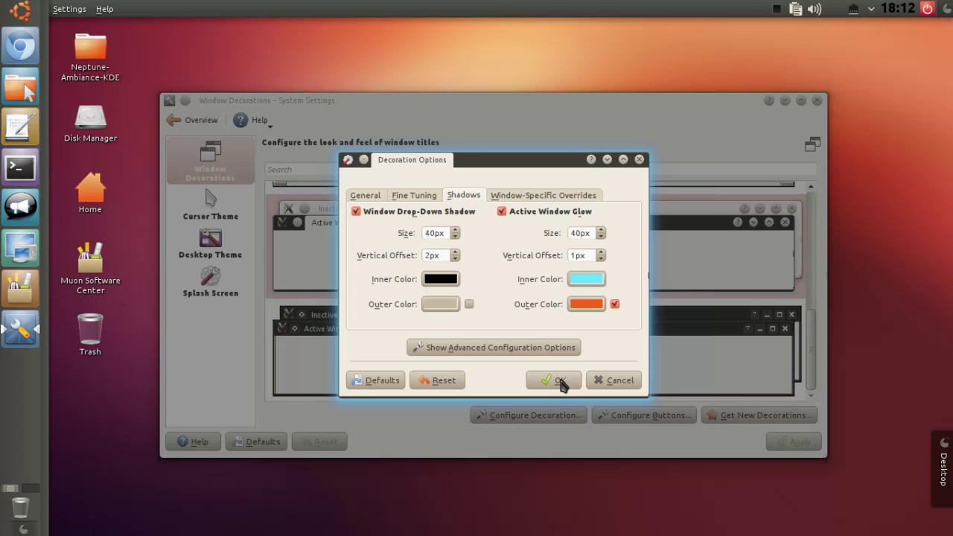
{"action": "left_click", "coordinate": [560, 381]}
{"action": "left_click", "coordinate": [790, 444]}
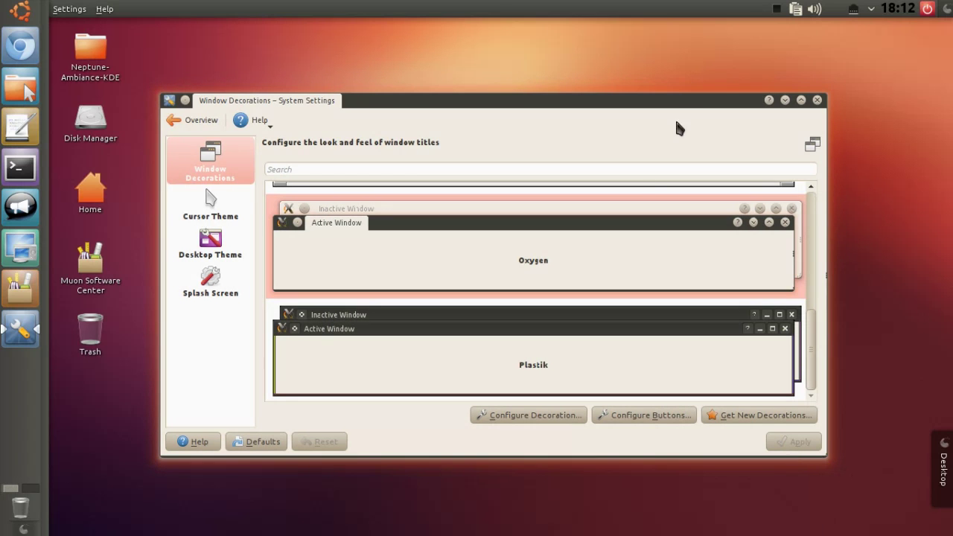
{"action": "mouse_move", "coordinate": [671, 101]}
{"action": "left_mouse_down"}
{"action": "mouse_move", "coordinate": [571, 59]}
{"action": "mouse_move", "coordinate": [645, 85]}
{"action": "mouse_move", "coordinate": [654, 98]}
{"action": "left_mouse_up"}
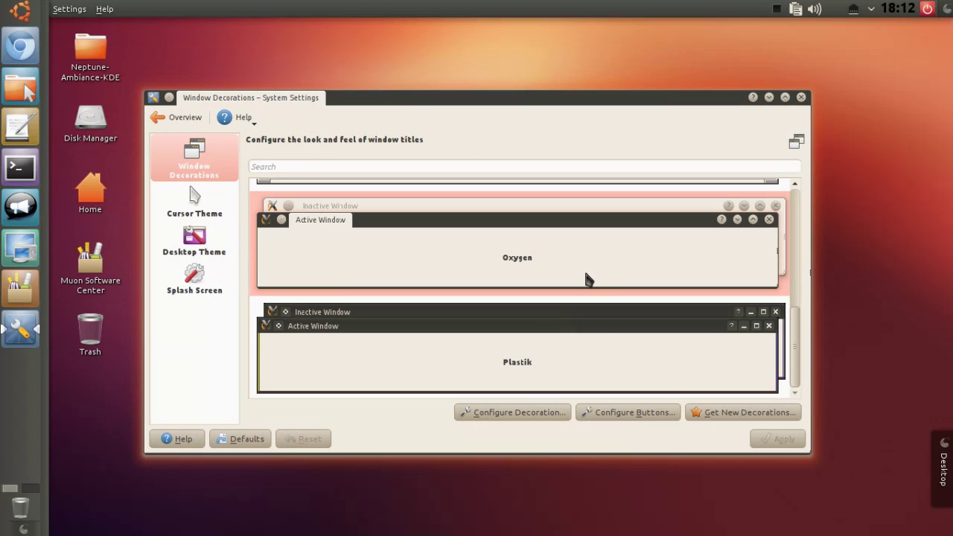
Step: Enable custom titlebar button positions to put the buttons on the left, and apply
{"action": "left_click", "coordinate": [615, 421]}
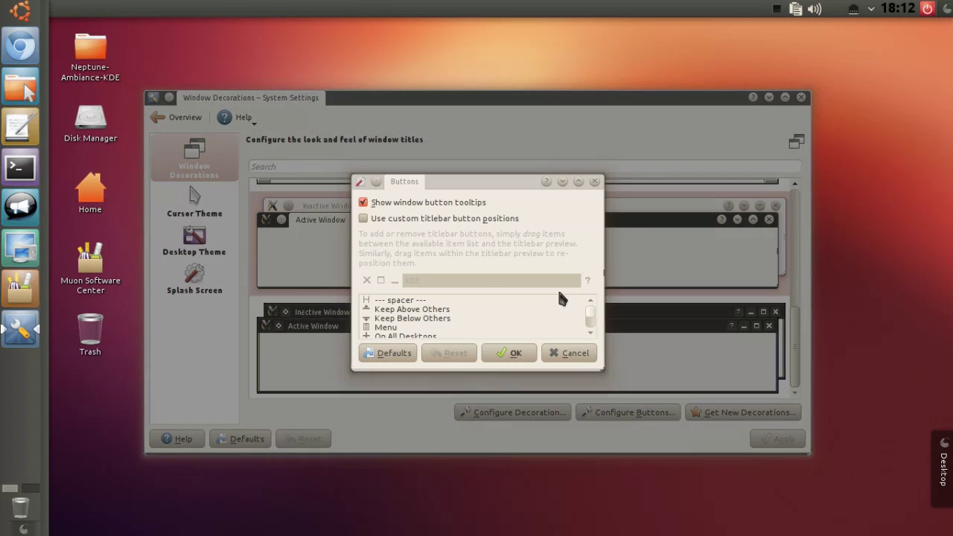
{"action": "left_click", "coordinate": [363, 219]}
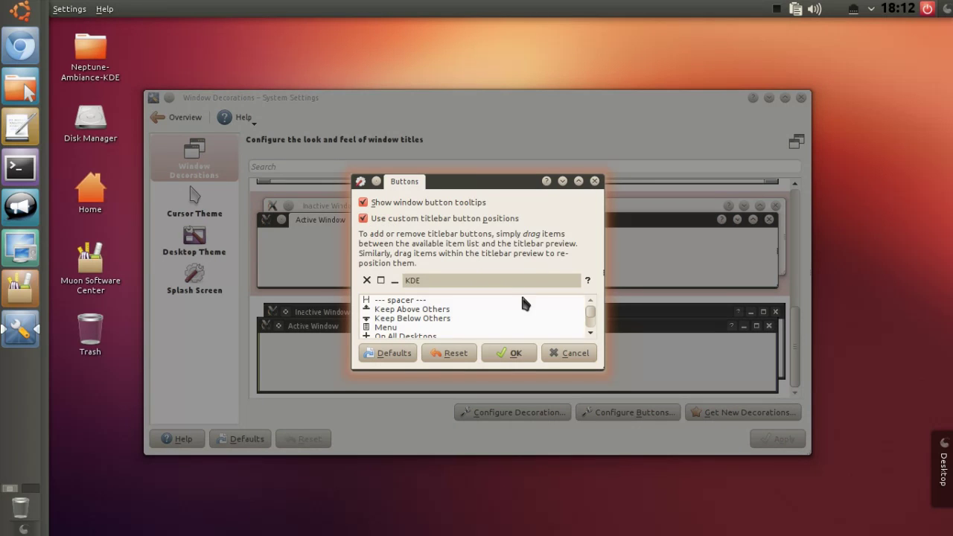
{"action": "left_click", "coordinate": [508, 354]}
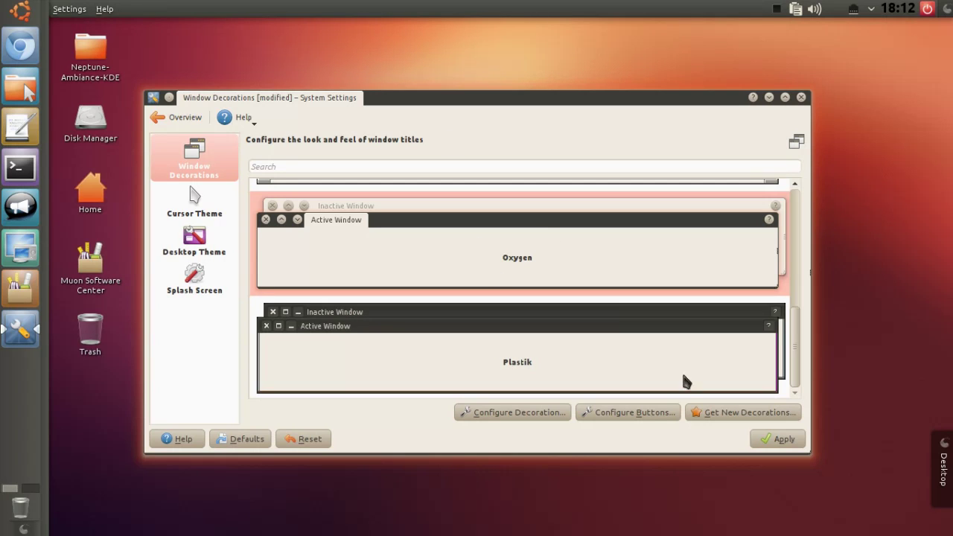
{"action": "left_click", "coordinate": [635, 415]}
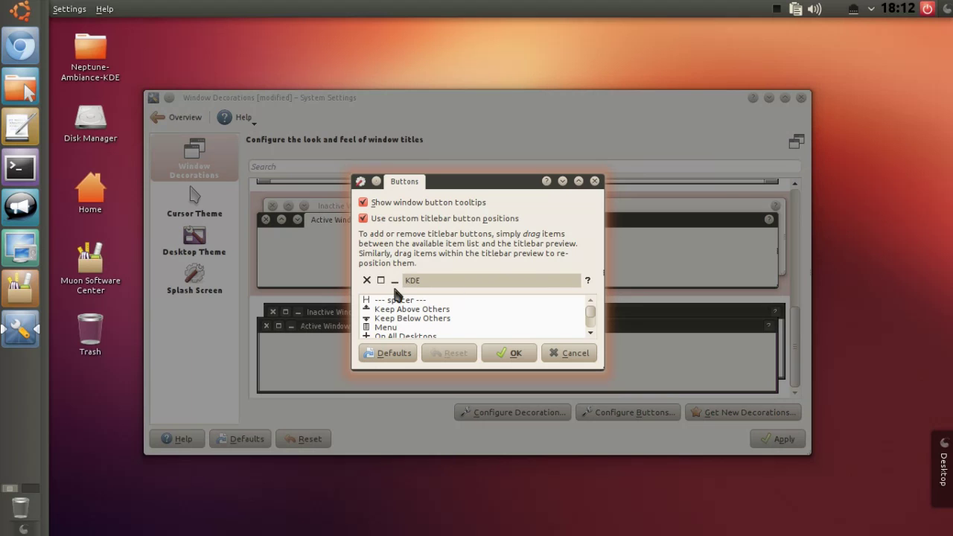
{"action": "left_click", "coordinate": [516, 355]}
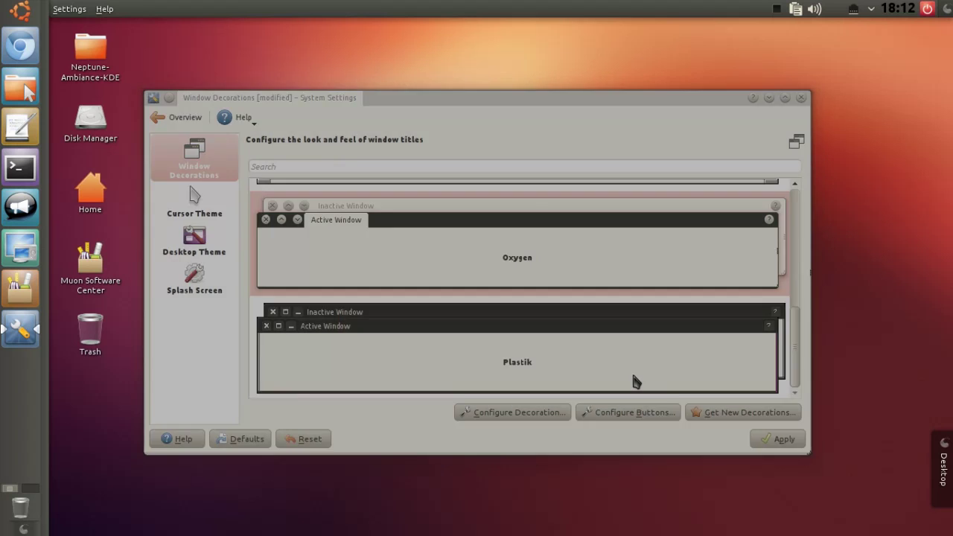
{"action": "left_click", "coordinate": [779, 439]}
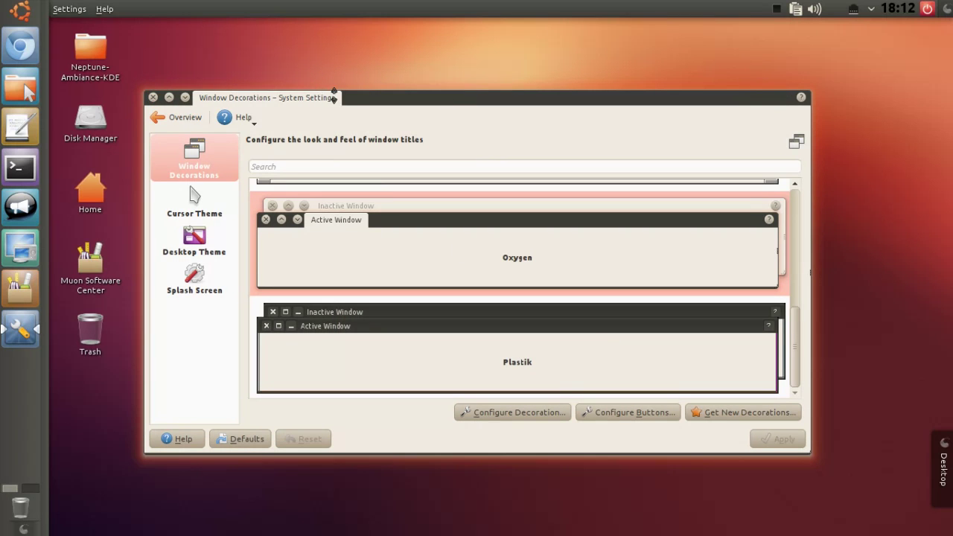
Step: Test the left-side buttons by minimizing, restoring, maximizing and un-maximizing the settings window
{"action": "left_click_drag", "start_coordinate": [334, 97], "coordinate": [347, 100]}
{"action": "left_click", "coordinate": [199, 100]}
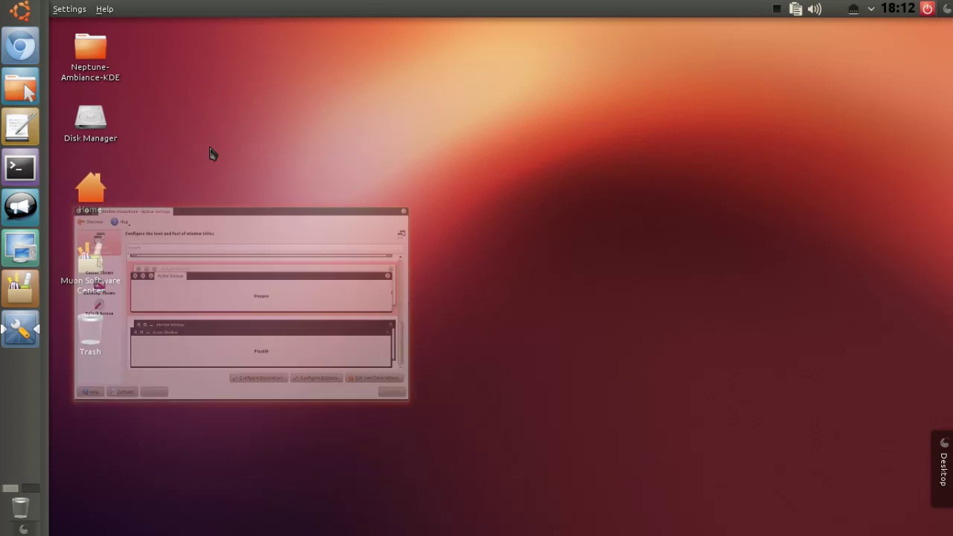
{"action": "left_click", "coordinate": [20, 329]}
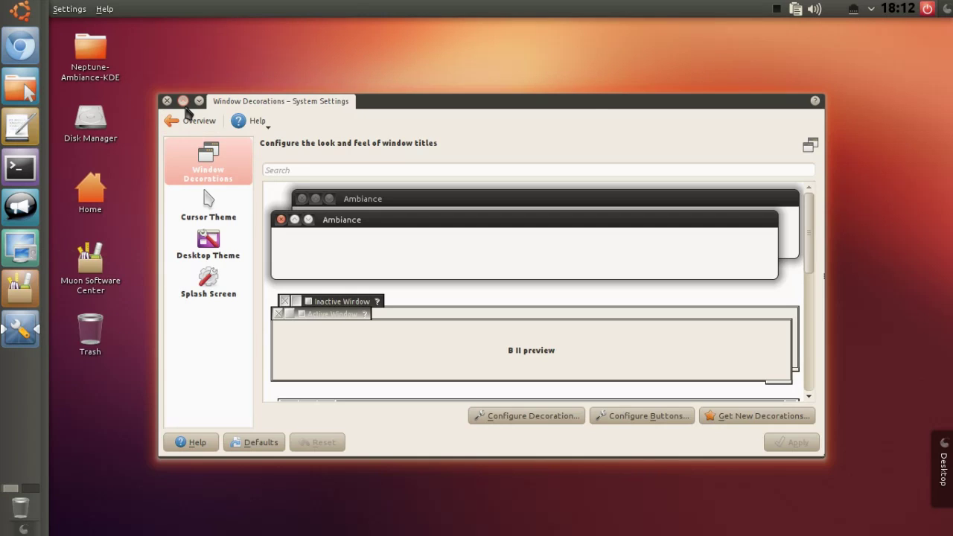
{"action": "double_click", "coordinate": [187, 107]}
{"action": "key", "text": "ctrl+super+Down"}
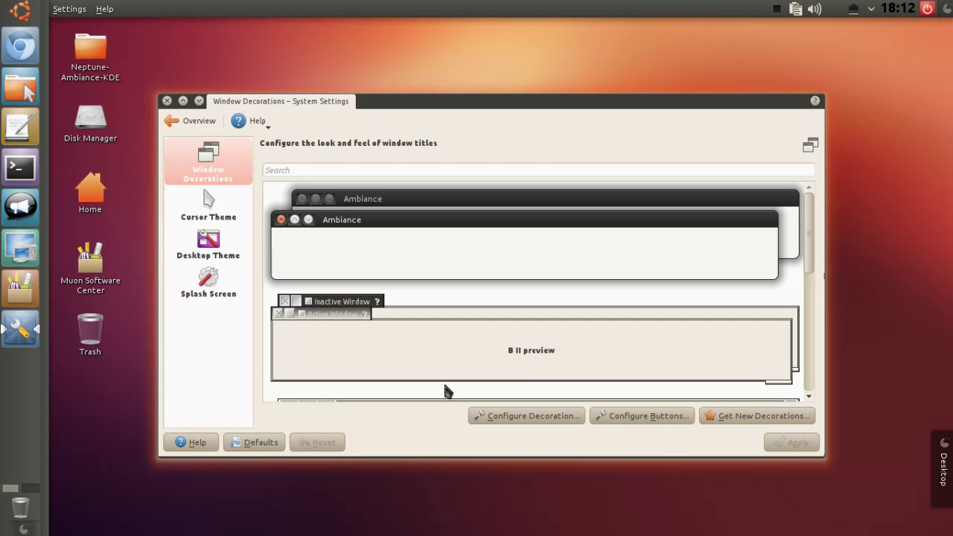
Step: Move Maximize after Minimize so the order is close, minimize, maximize, and apply
{"action": "left_click", "coordinate": [627, 416]}
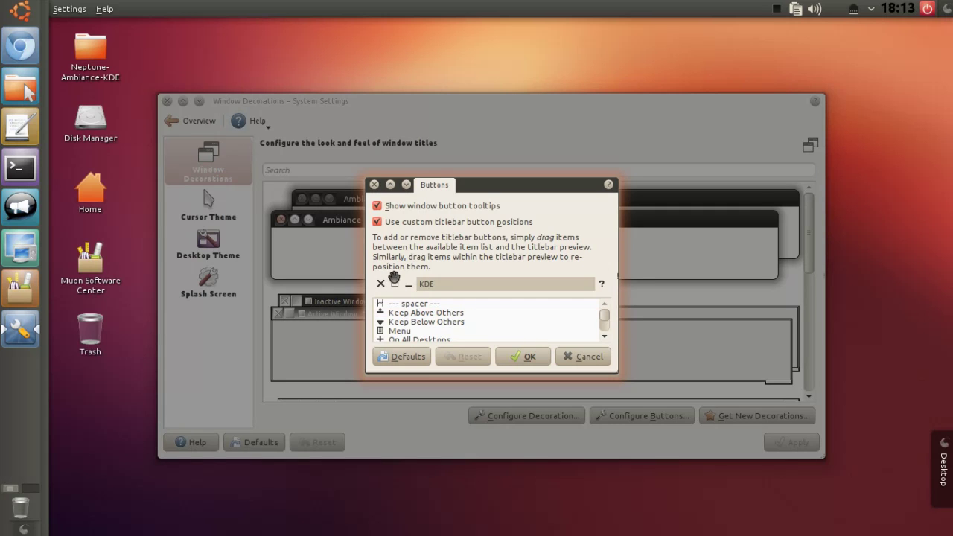
{"action": "left_click_drag", "start_coordinate": [394, 278], "coordinate": [416, 286]}
{"action": "left_click", "coordinate": [526, 358]}
{"action": "left_click", "coordinate": [790, 443]}
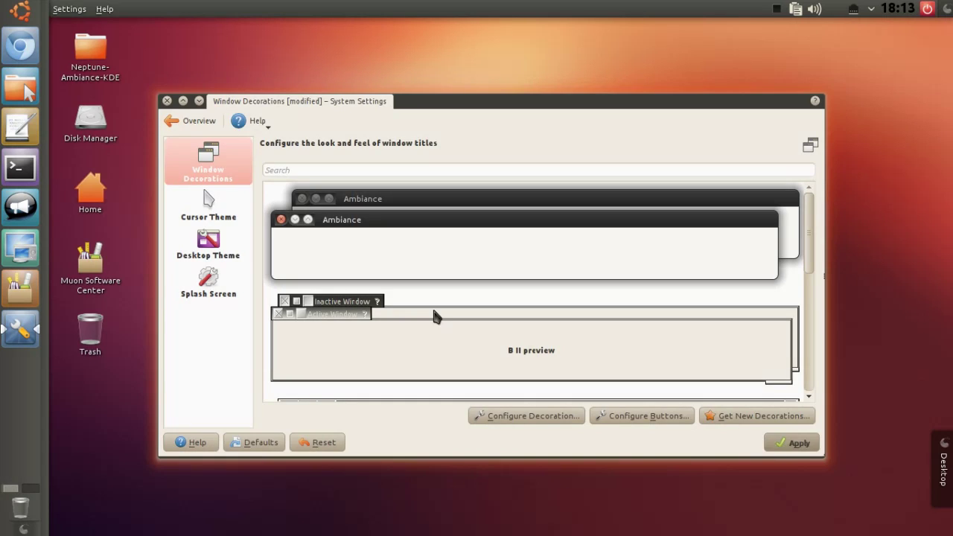
Step: Test maximize, restore and minimize on the new titlebar buttons, then close System Settings
{"action": "left_click", "coordinate": [199, 101]}
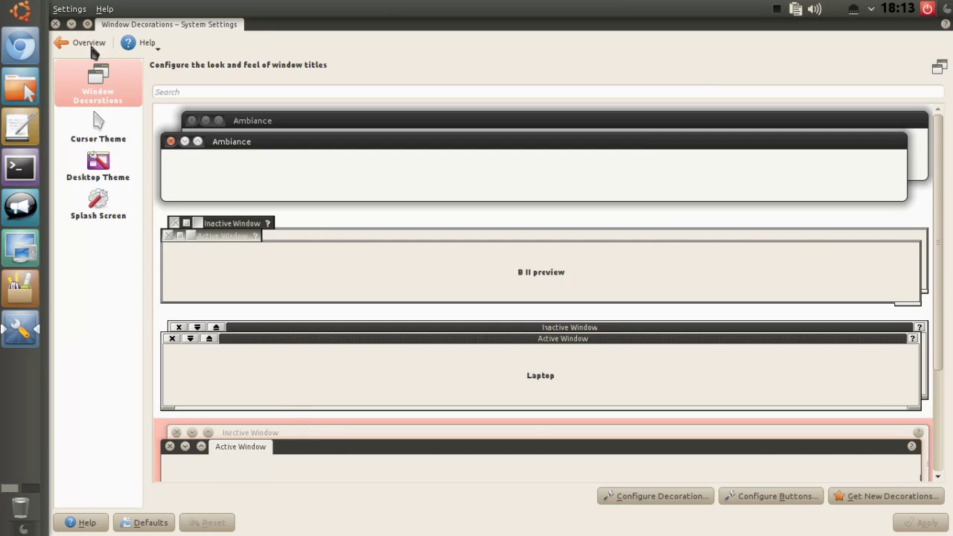
{"action": "left_click", "coordinate": [89, 28]}
{"action": "left_click", "coordinate": [182, 100]}
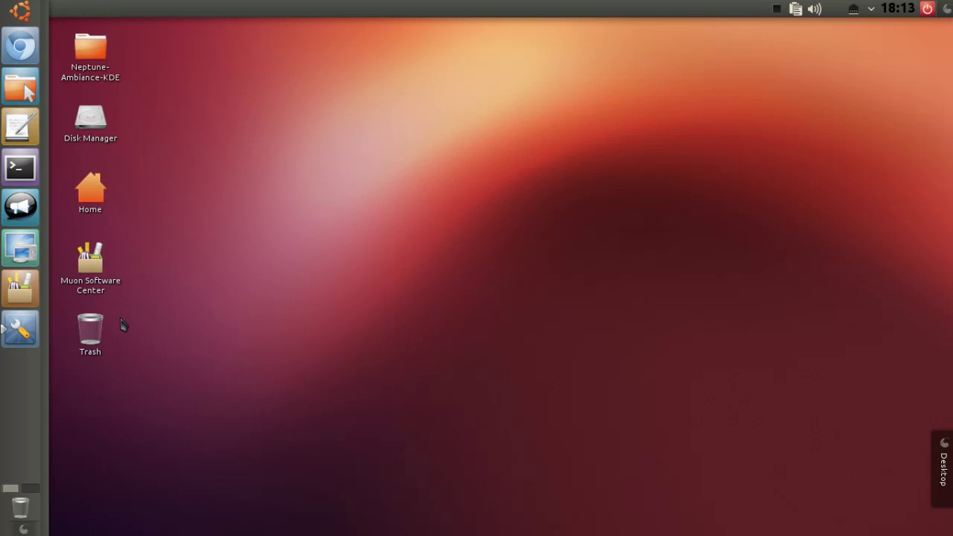
{"action": "left_click", "coordinate": [20, 330]}
{"action": "left_click", "coordinate": [167, 101]}
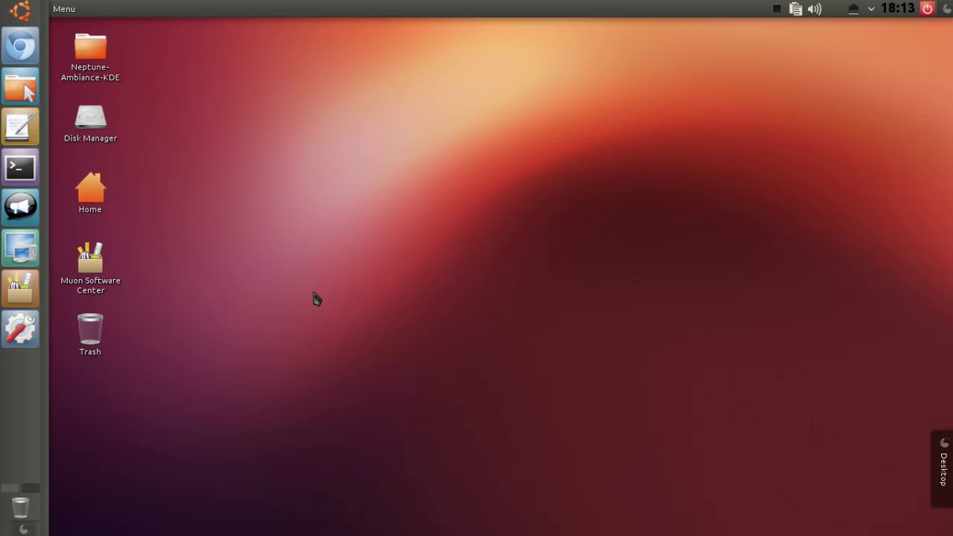